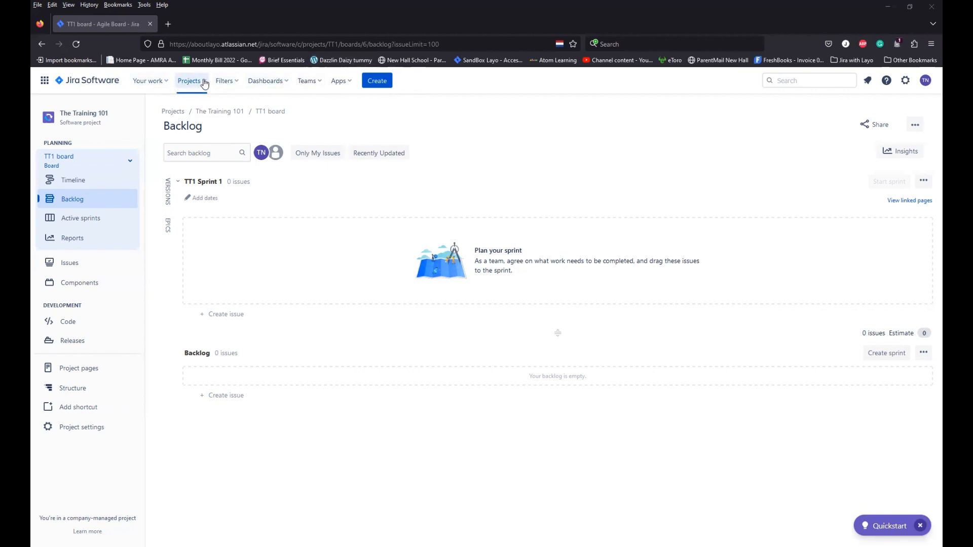
{"action": "left_click", "coordinate": [205, 84]}
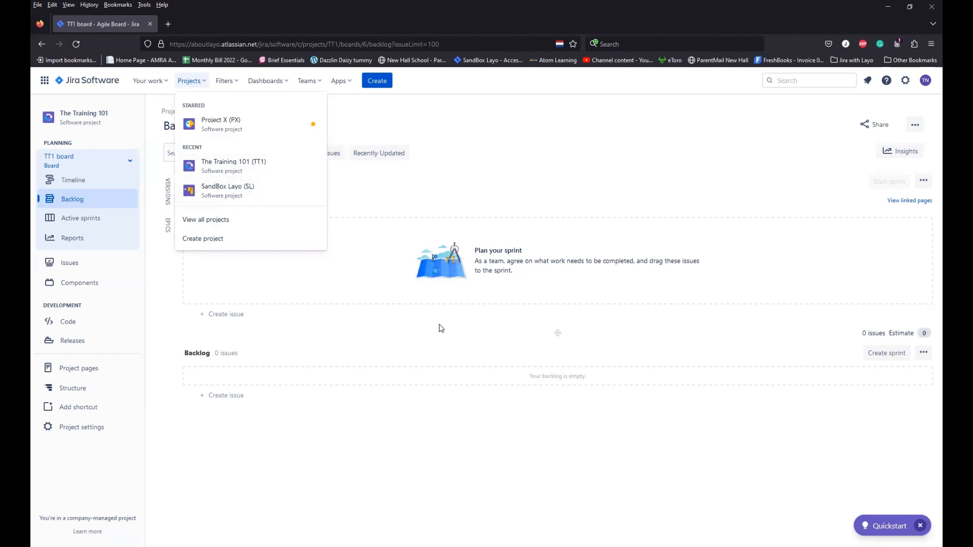
{"action": "left_click", "coordinate": [476, 418]}
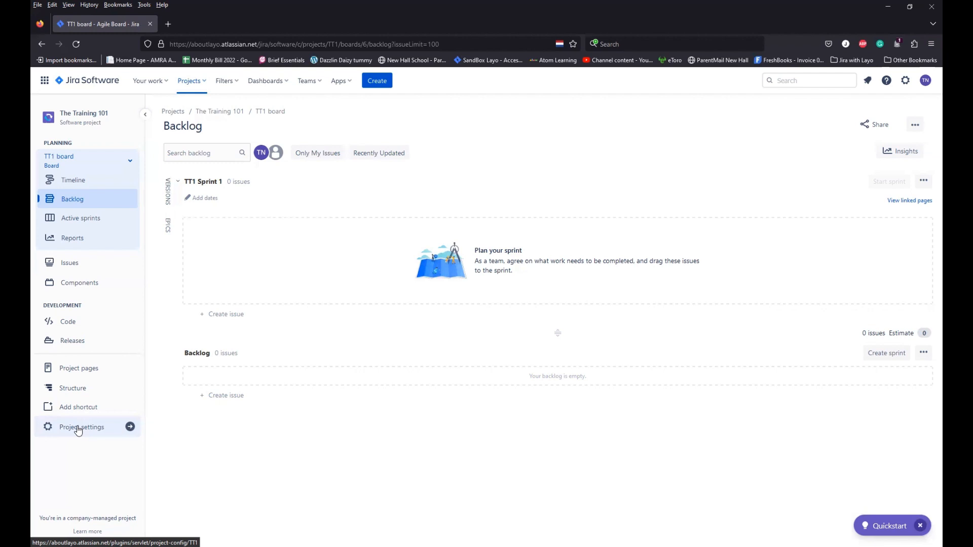
Step: Open the The Training 101 project's workflow settings and start editing the Copy of Software Simplified Workflow for Project TT1
{"action": "left_click", "coordinate": [78, 428]}
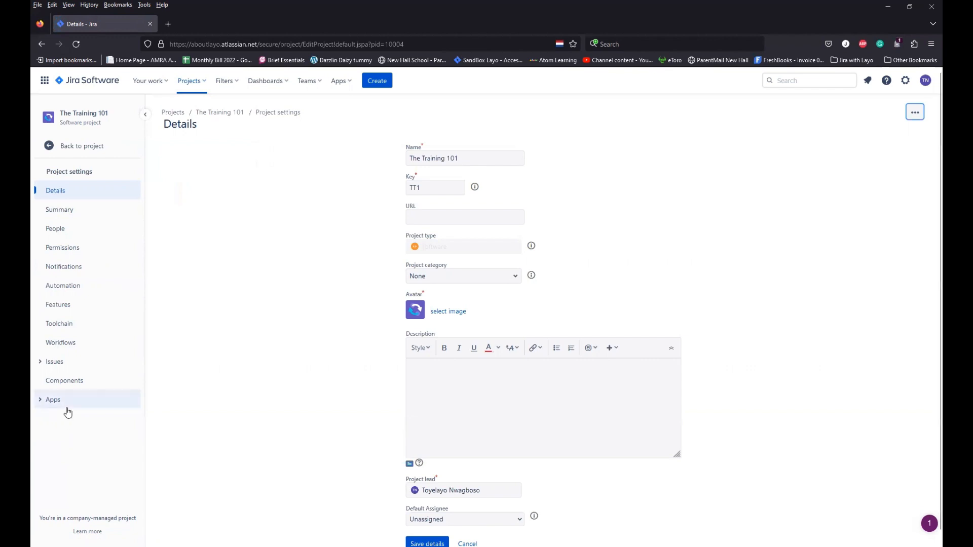
{"action": "left_click", "coordinate": [66, 347]}
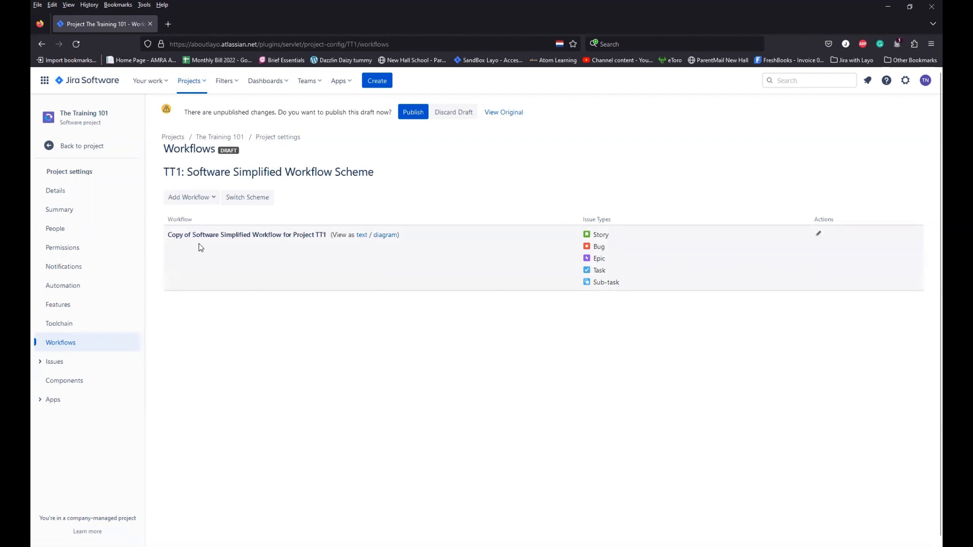
{"action": "left_click", "coordinate": [818, 234]}
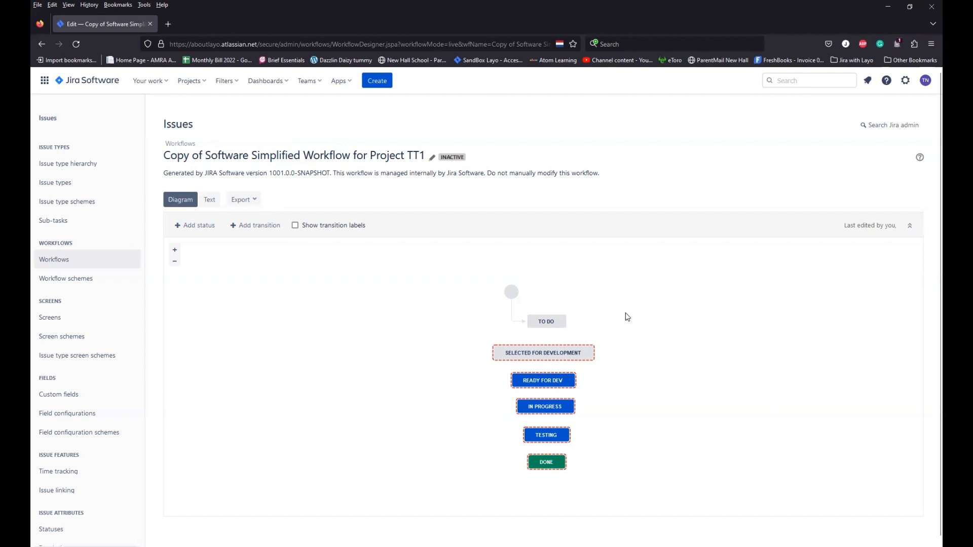
Step: Add a transition from To Do to Selected for Development named "Selected For Dev"
{"action": "left_click", "coordinate": [545, 325]}
{"action": "left_click", "coordinate": [247, 227]}
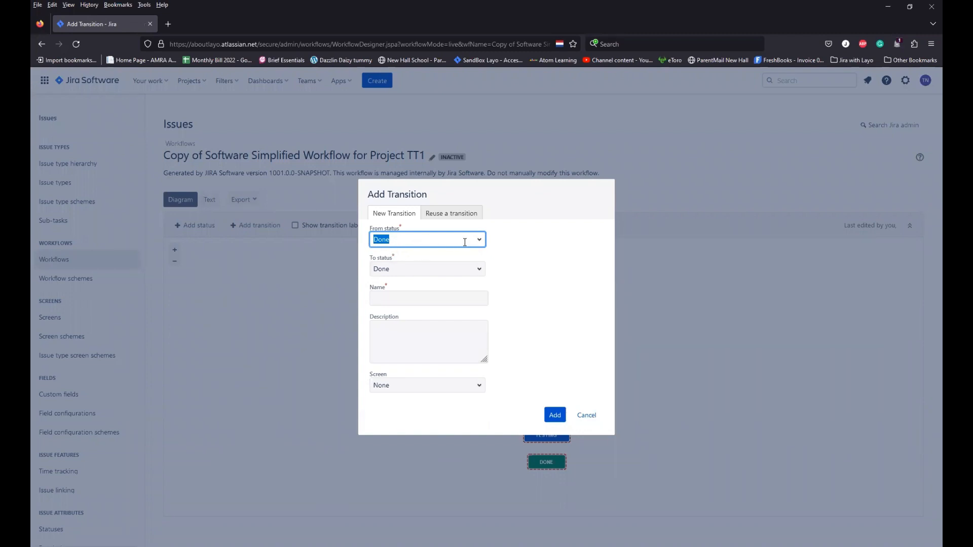
{"action": "left_click", "coordinate": [482, 241]}
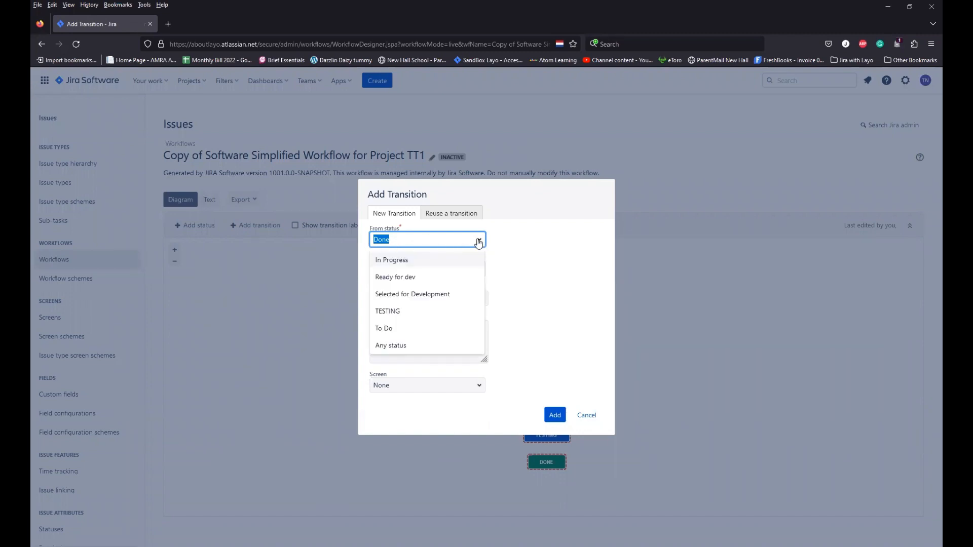
{"action": "left_click", "coordinate": [397, 329]}
{"action": "left_click", "coordinate": [478, 270]}
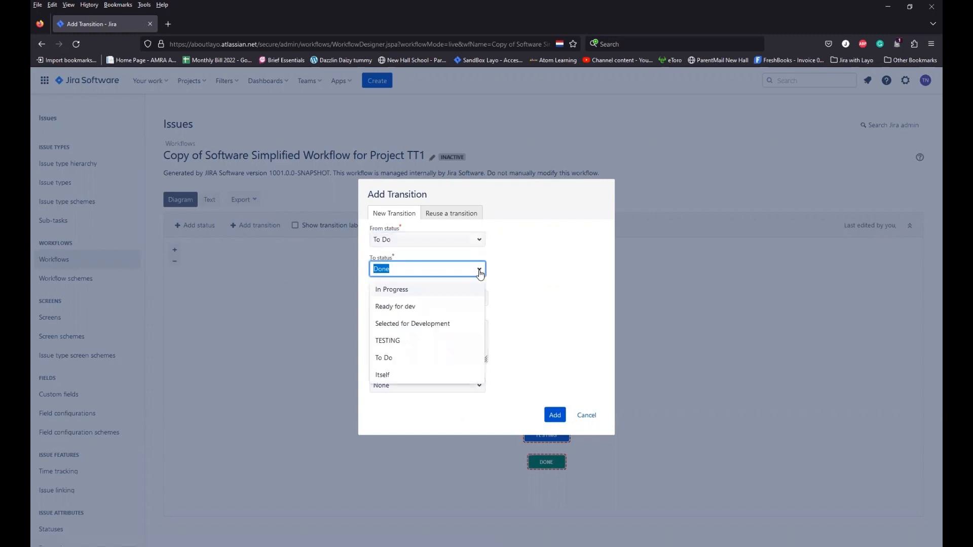
{"action": "left_click", "coordinate": [443, 332]}
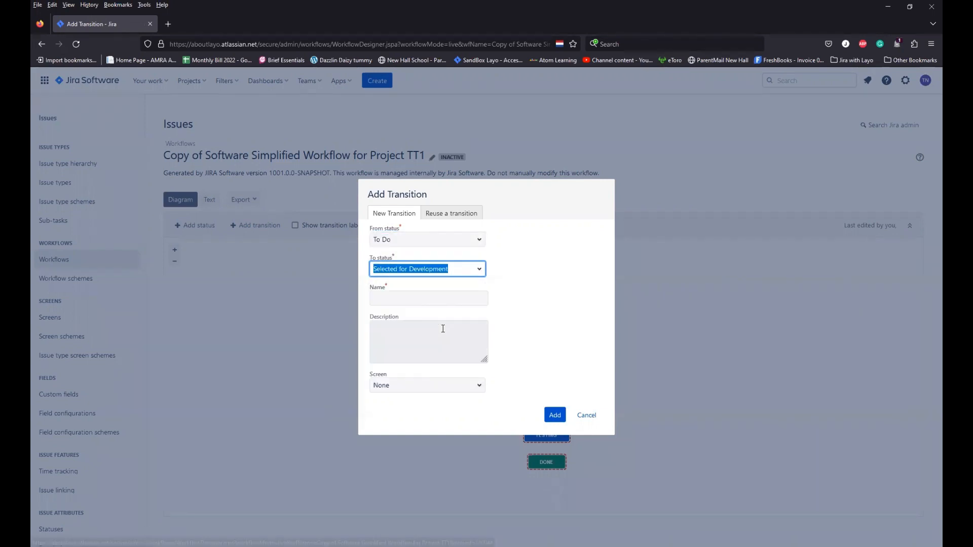
{"action": "left_click", "coordinate": [415, 300]}
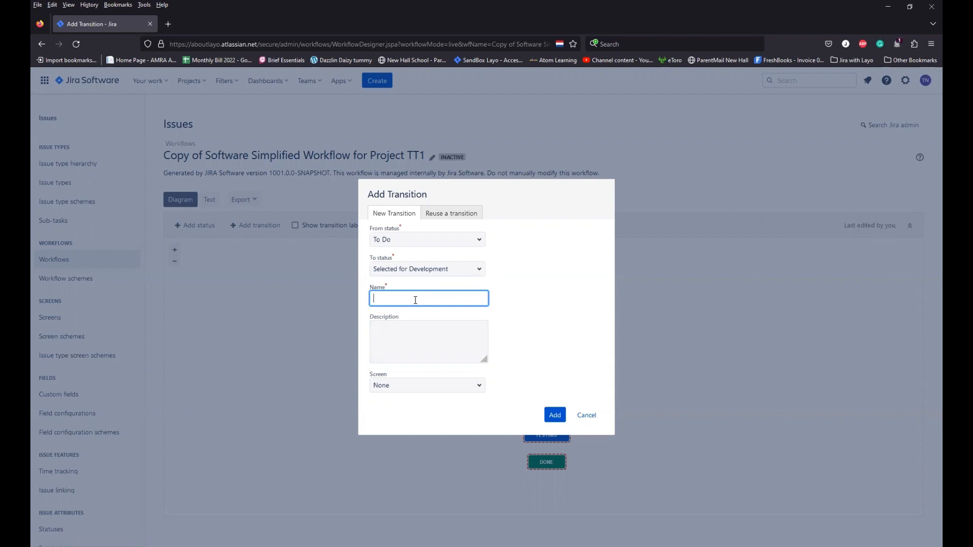
{"action": "type", "text": "Se"}
{"action": "left_click", "coordinate": [414, 312]}
{"action": "left_click", "coordinate": [556, 414]}
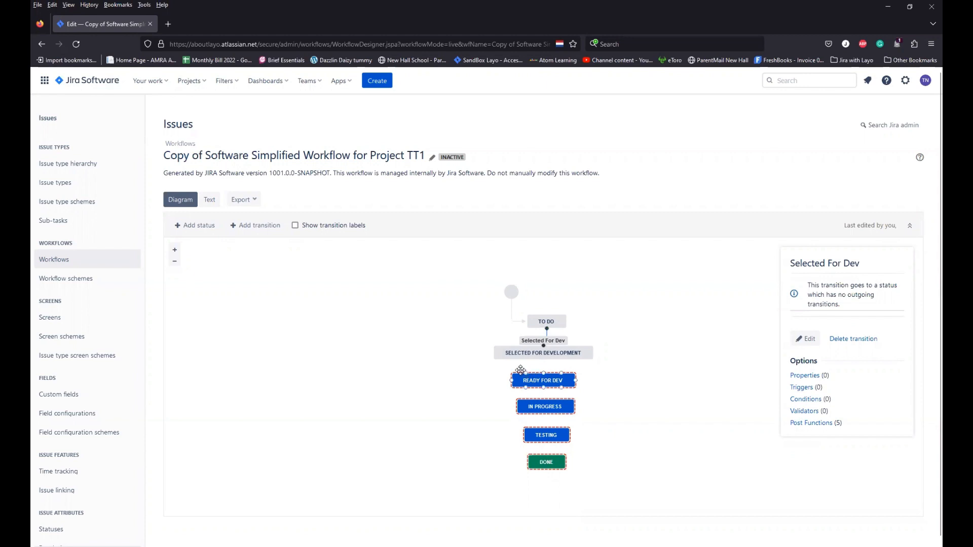
Step: Add a transition from Selected for Development to Ready for dev named "Ready For Dev"
{"action": "left_click", "coordinate": [542, 358]}
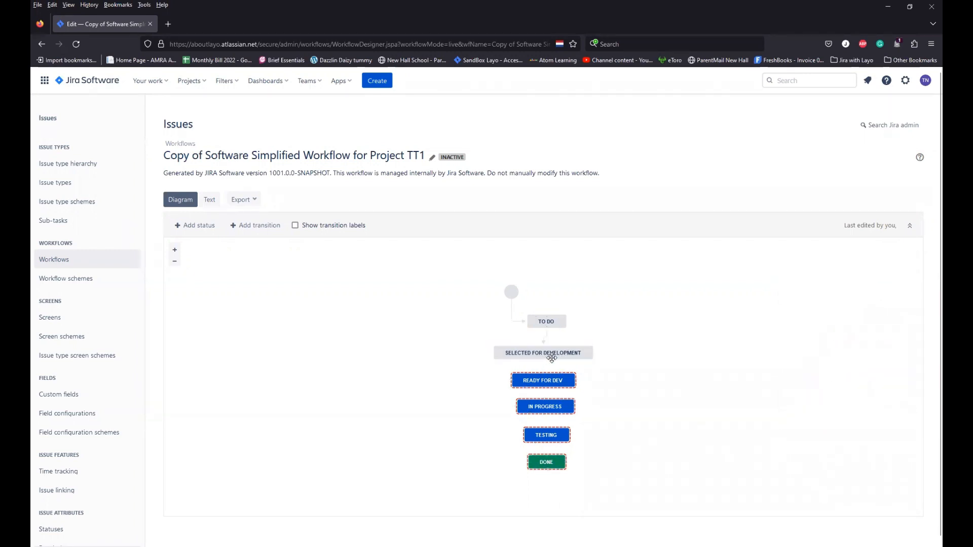
{"action": "left_click", "coordinate": [555, 349]}
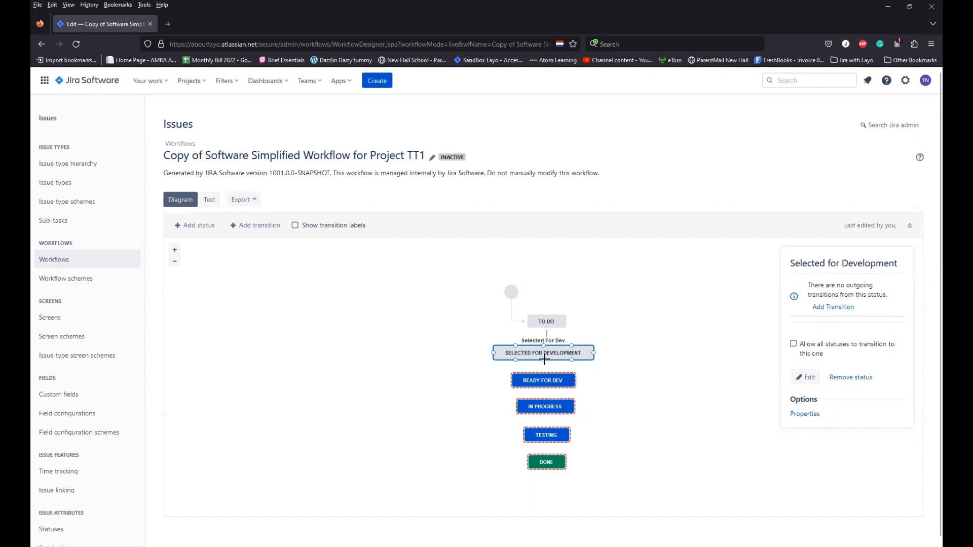
{"action": "mouse_move", "coordinate": [545, 360]}
{"action": "left_mouse_down"}
{"action": "mouse_move", "coordinate": [544, 373]}
{"action": "mouse_move", "coordinate": [458, 417]}
{"action": "mouse_move", "coordinate": [463, 400]}
{"action": "mouse_move", "coordinate": [448, 413]}
{"action": "mouse_move", "coordinate": [546, 361]}
{"action": "mouse_move", "coordinate": [602, 394]}
{"action": "mouse_move", "coordinate": [582, 404]}
{"action": "mouse_move", "coordinate": [547, 391]}
{"action": "mouse_move", "coordinate": [549, 366]}
{"action": "mouse_move", "coordinate": [546, 379]}
{"action": "left_mouse_up"}
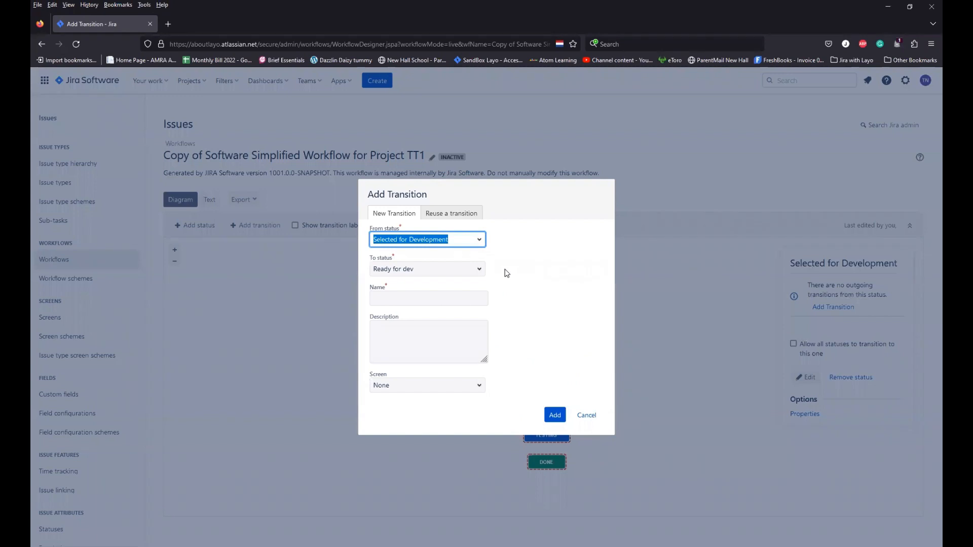
{"action": "left_click", "coordinate": [416, 302]}
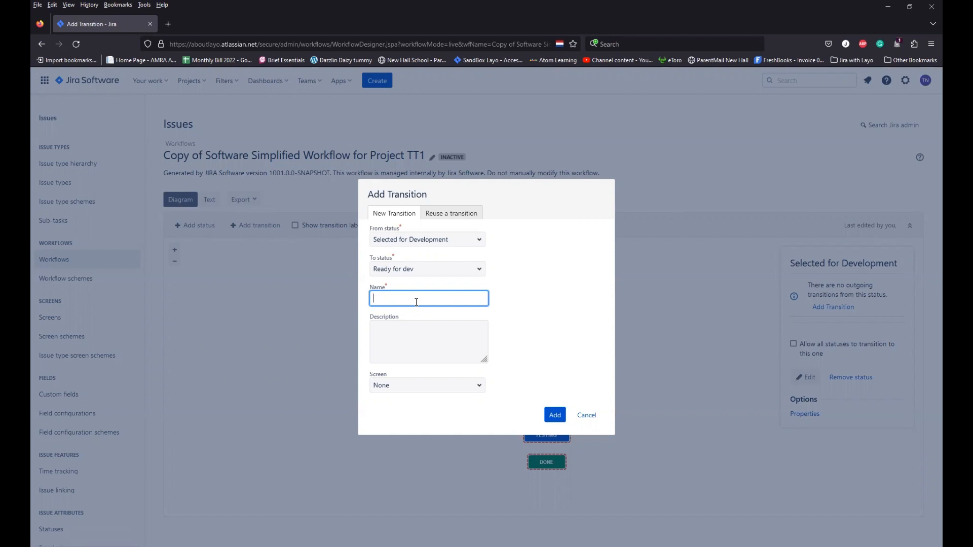
{"action": "type", "text": "Ready For Dev"}
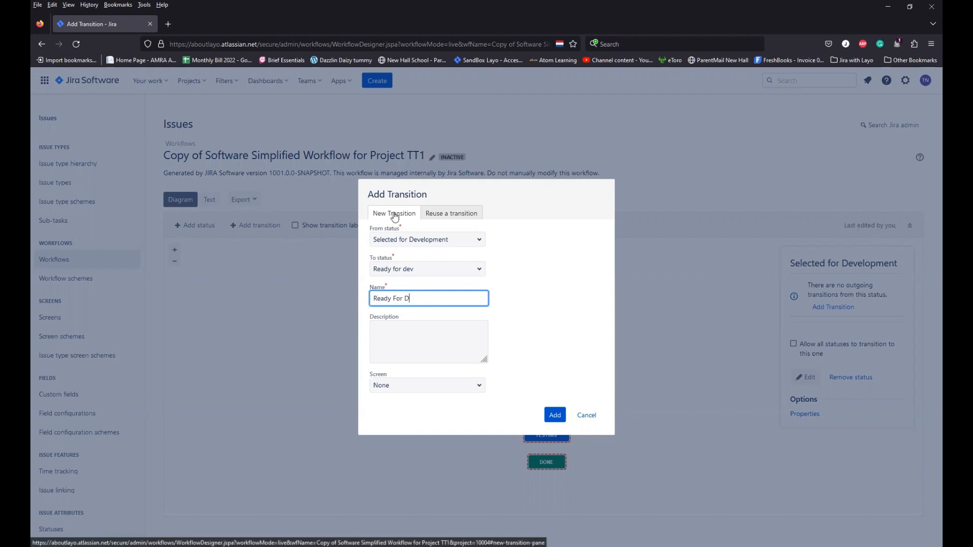
{"action": "left_click", "coordinate": [549, 419]}
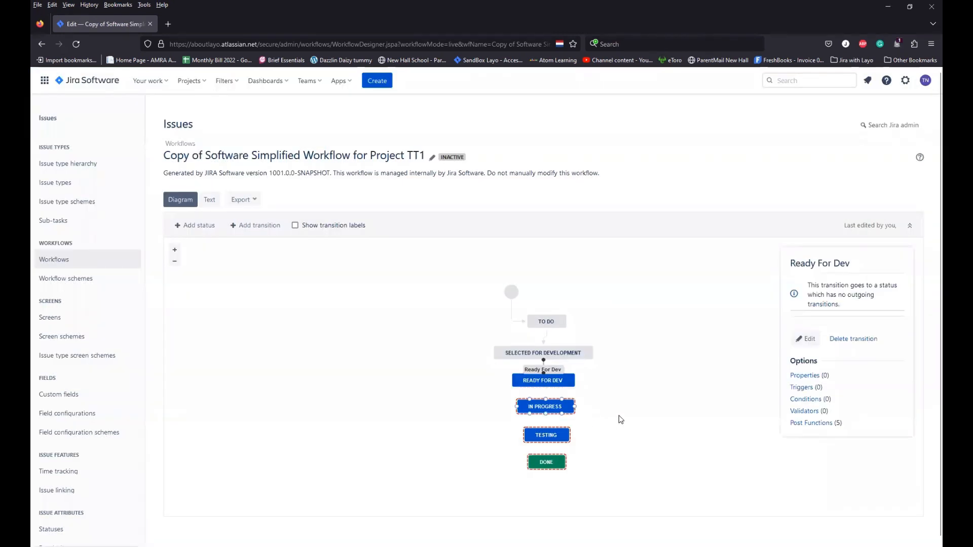
Step: Add a transition from Ready for dev to In Progress named "In progress"
{"action": "left_click", "coordinate": [544, 387]}
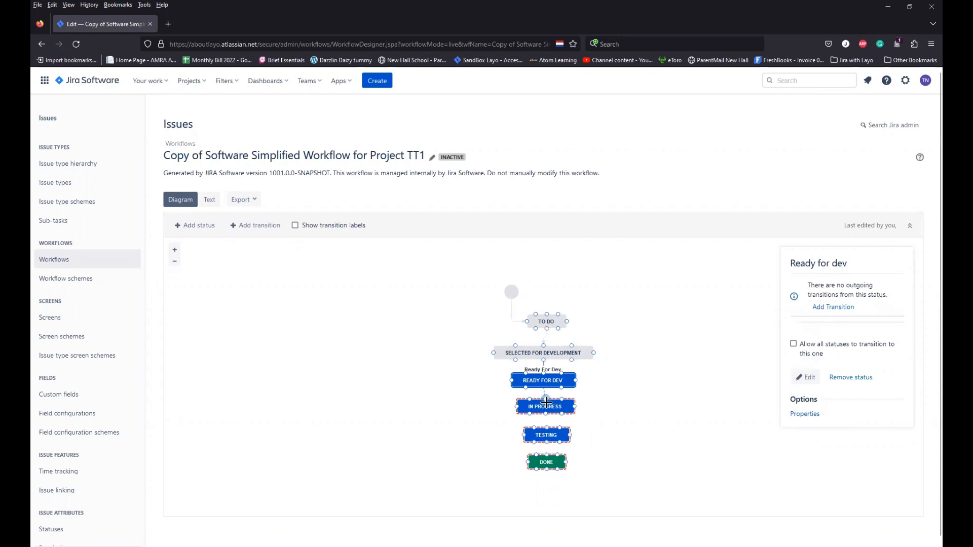
{"action": "left_click_drag", "start_coordinate": [545, 403], "coordinate": [546, 403]}
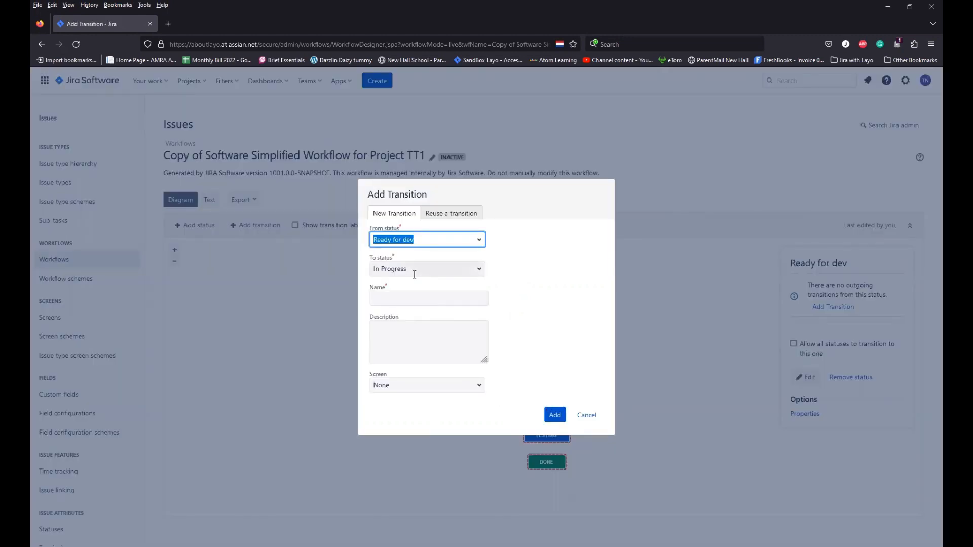
{"action": "left_click", "coordinate": [411, 298]}
{"action": "type", "text": "In"}
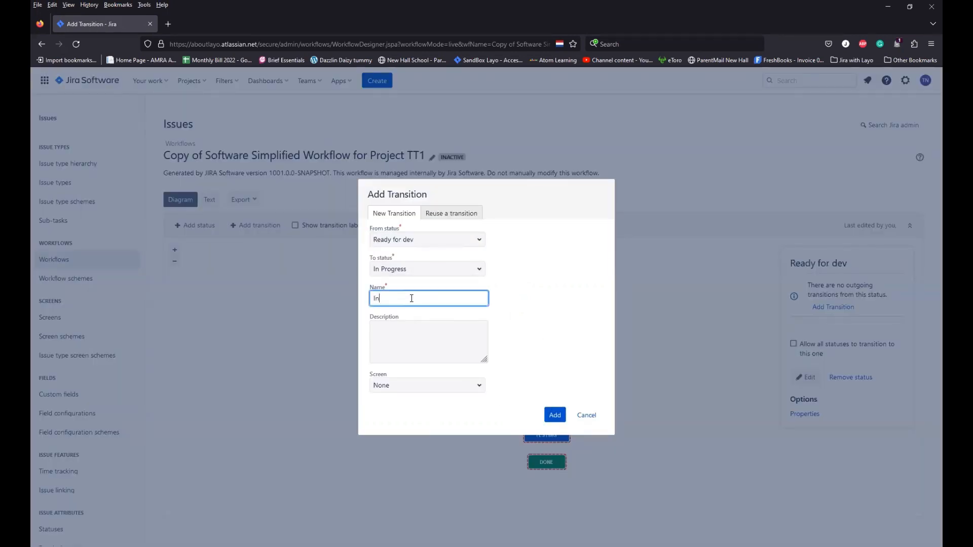
{"action": "type", "text": " progress"}
{"action": "left_click", "coordinate": [555, 414]}
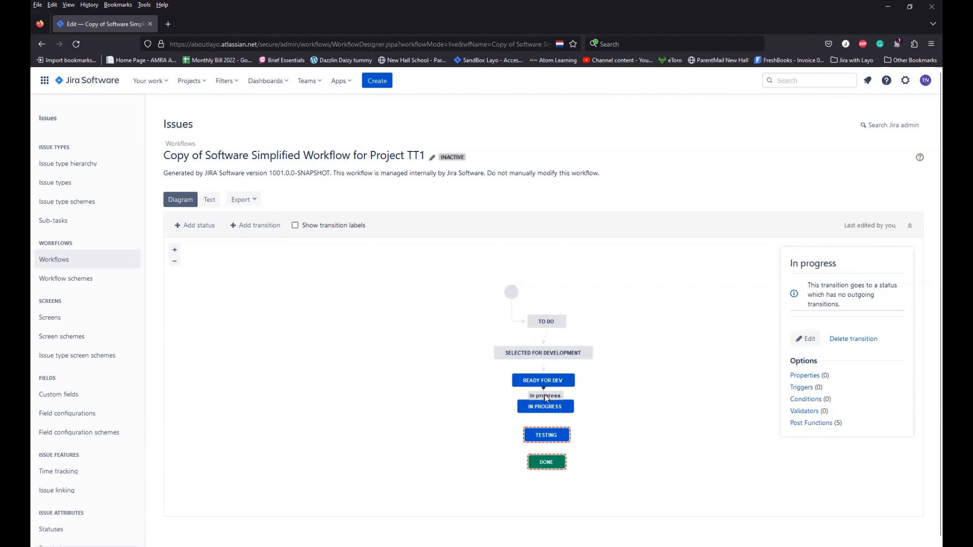
Step: Add a Field Required Validator for the Assignee field to the In progress transition, and update the transition
{"action": "left_click", "coordinate": [804, 412]}
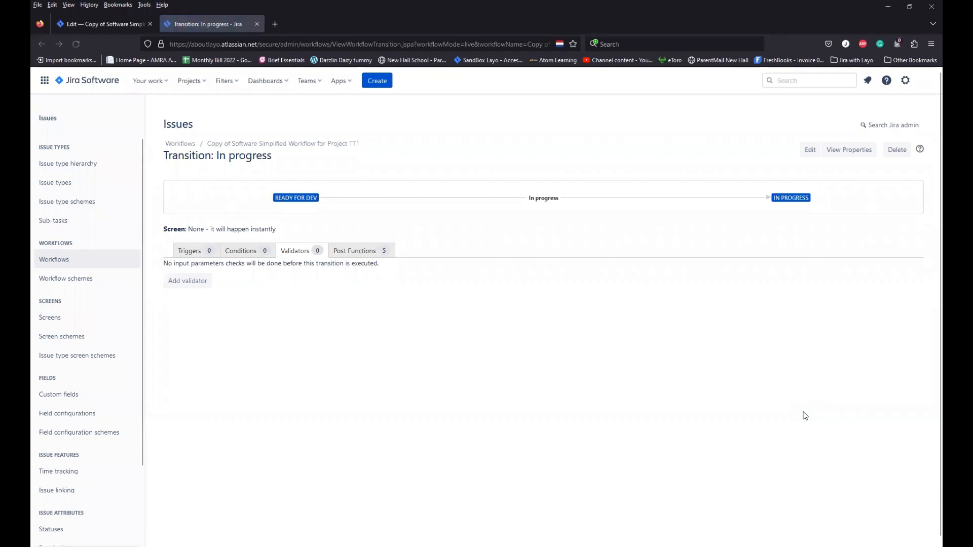
{"action": "left_click", "coordinate": [192, 284]}
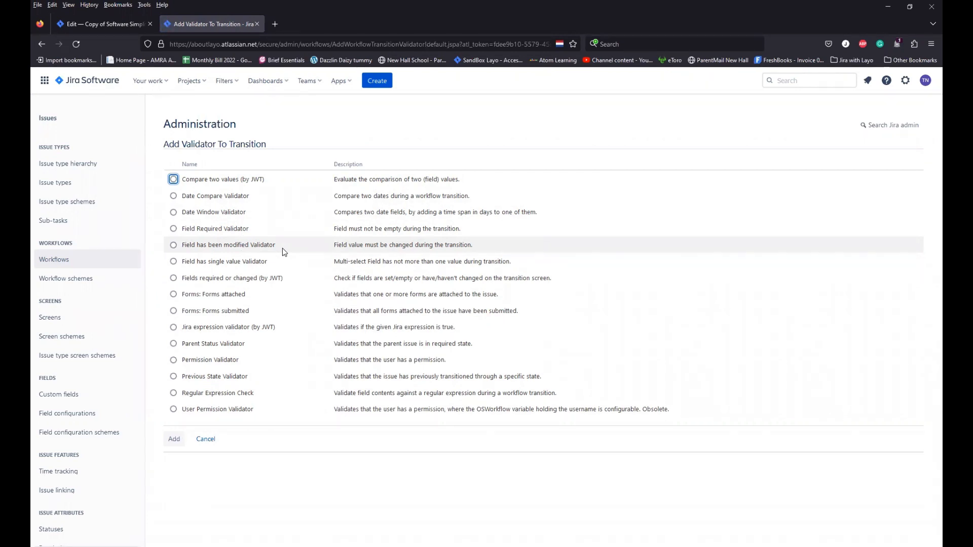
{"action": "left_click", "coordinate": [173, 229]}
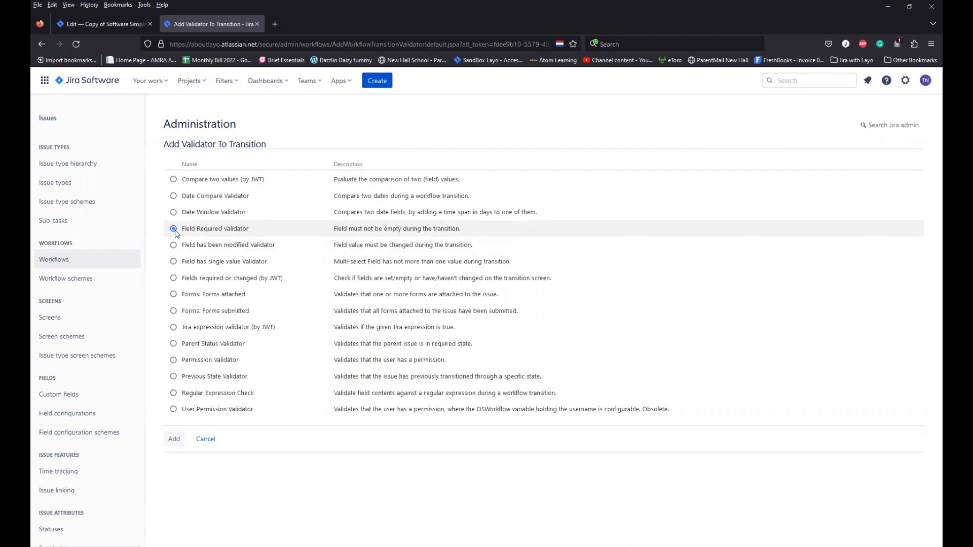
{"action": "left_click", "coordinate": [174, 443]}
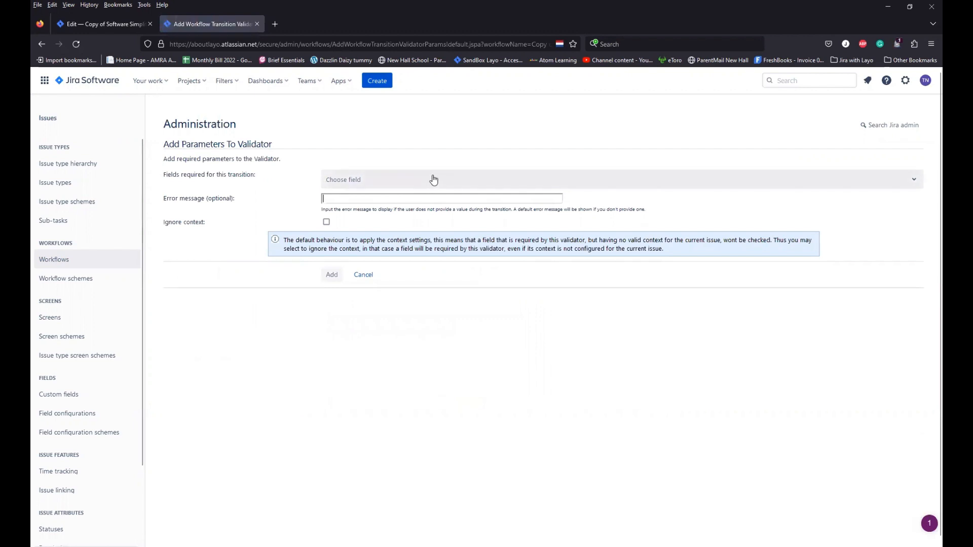
{"action": "left_click", "coordinate": [914, 181]}
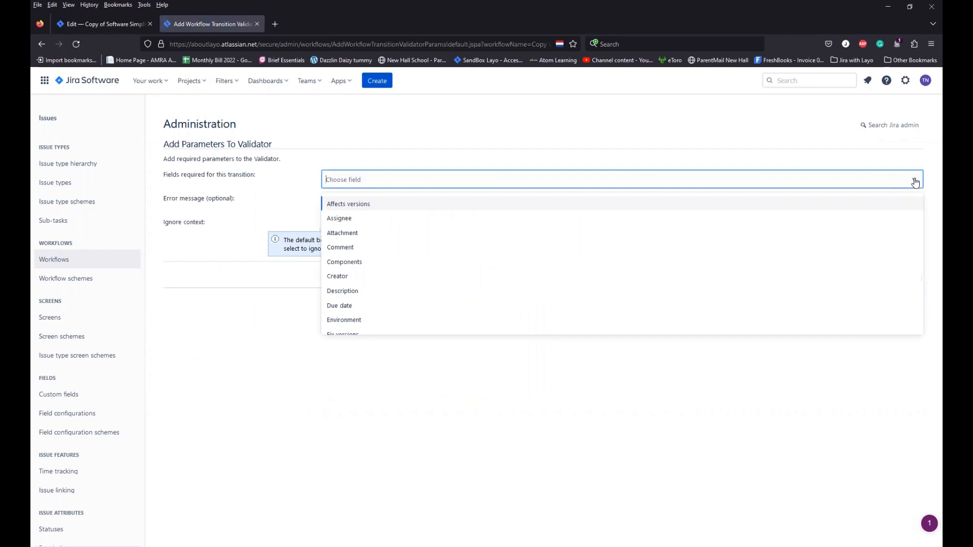
{"action": "left_click", "coordinate": [347, 223]}
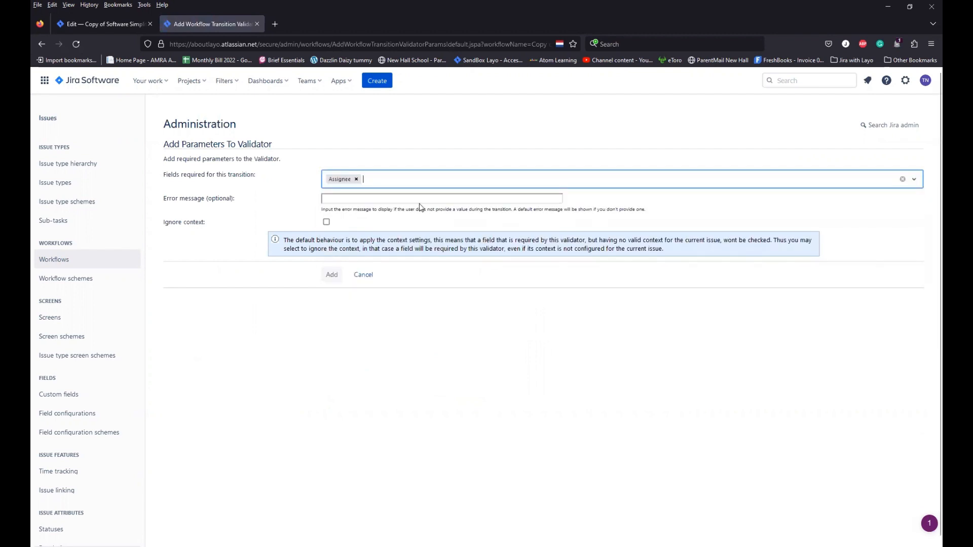
{"action": "left_click", "coordinate": [348, 199]}
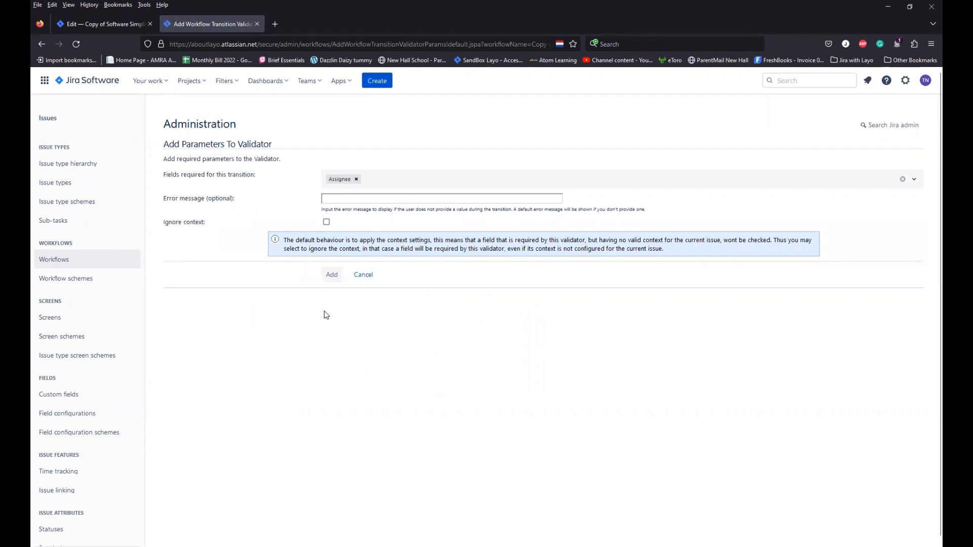
{"action": "left_click", "coordinate": [334, 276]}
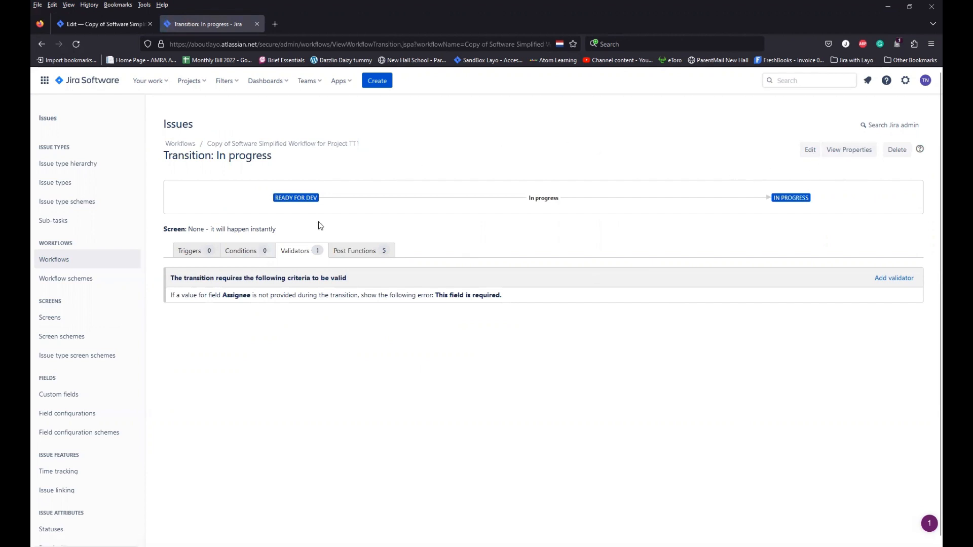
{"action": "left_click", "coordinate": [810, 150]}
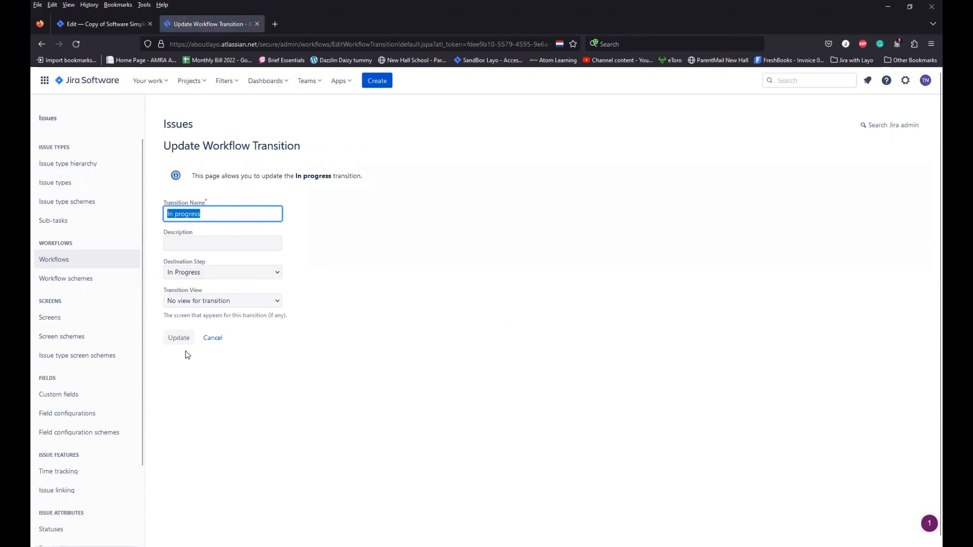
{"action": "left_click", "coordinate": [177, 340]}
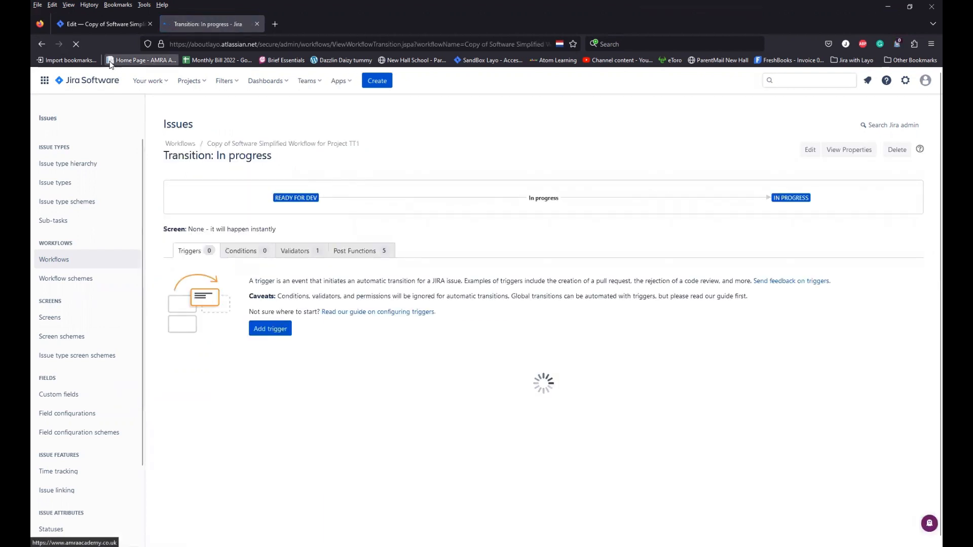
Step: Return to the workflow diagram, reload it and check the validators listed for the In progress transition
{"action": "left_click", "coordinate": [106, 23]}
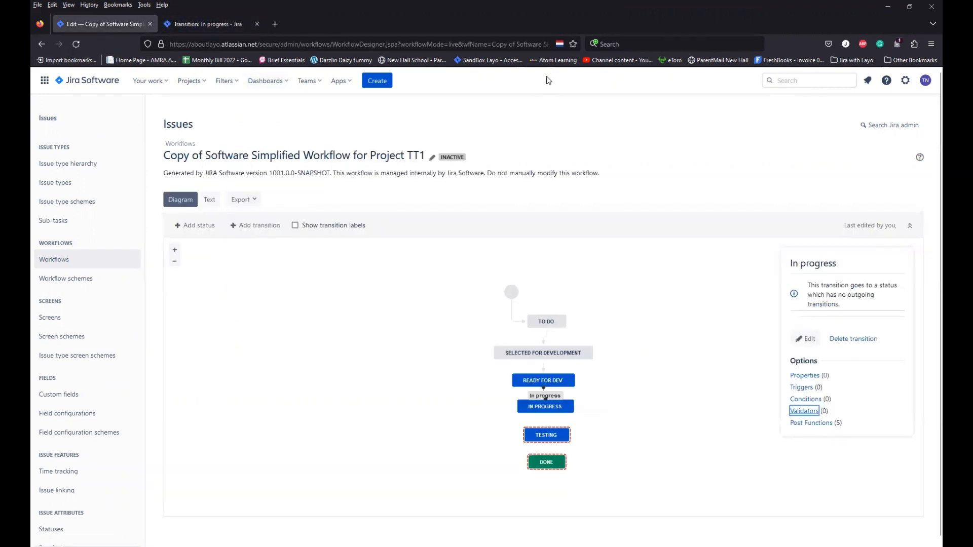
{"action": "left_click", "coordinate": [76, 44]}
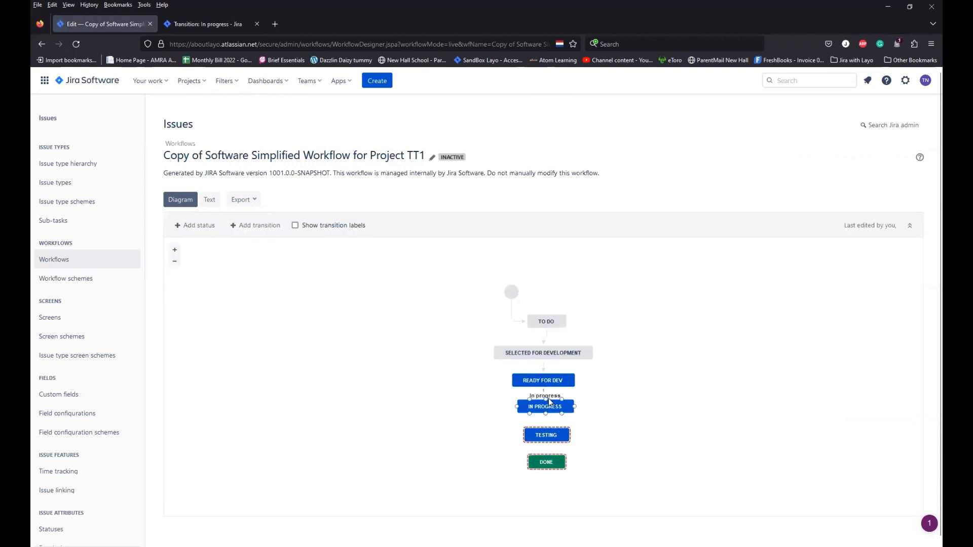
{"action": "left_click", "coordinate": [547, 399]}
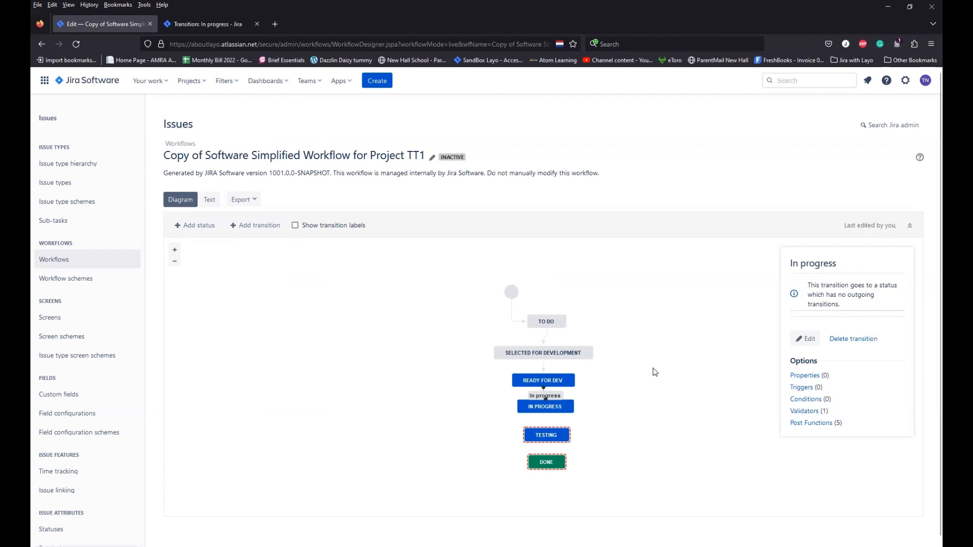
{"action": "left_click", "coordinate": [682, 386]}
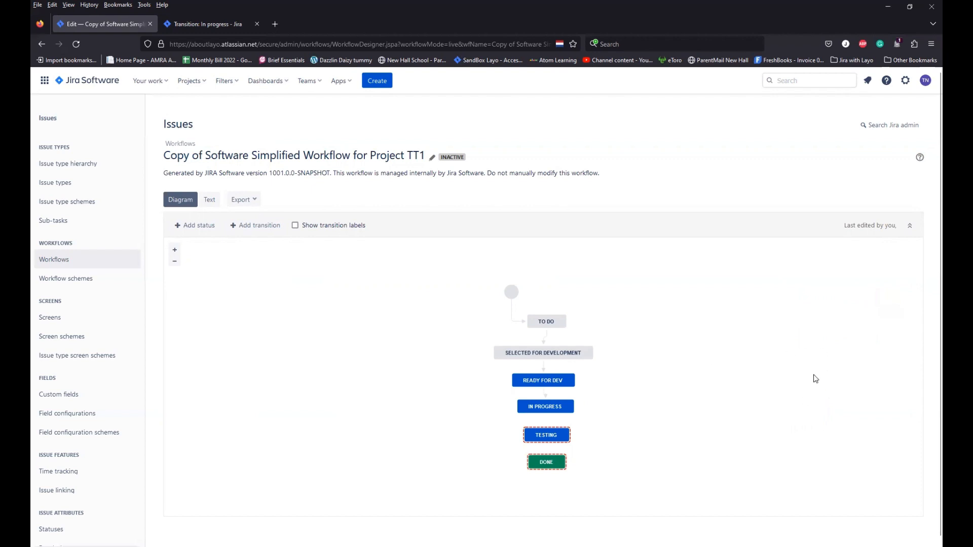
Step: Assign Copy of Software Simplified Workflow for Project TT1 to all unassigned issue types in the TT1: Software Simplified Workflow Scheme, and publish the draft
{"action": "left_click", "coordinate": [76, 45]}
{"action": "left_click", "coordinate": [69, 285]}
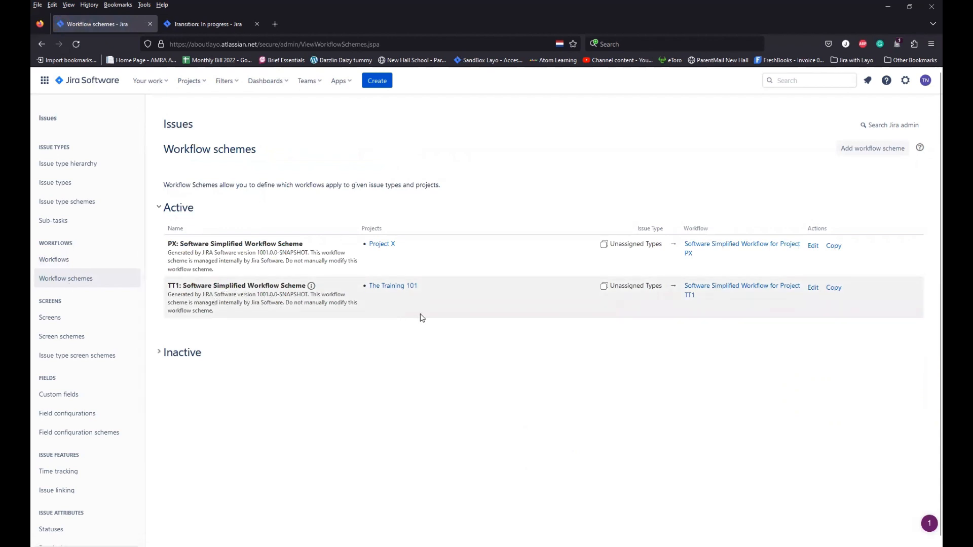
{"action": "left_click", "coordinate": [814, 289]}
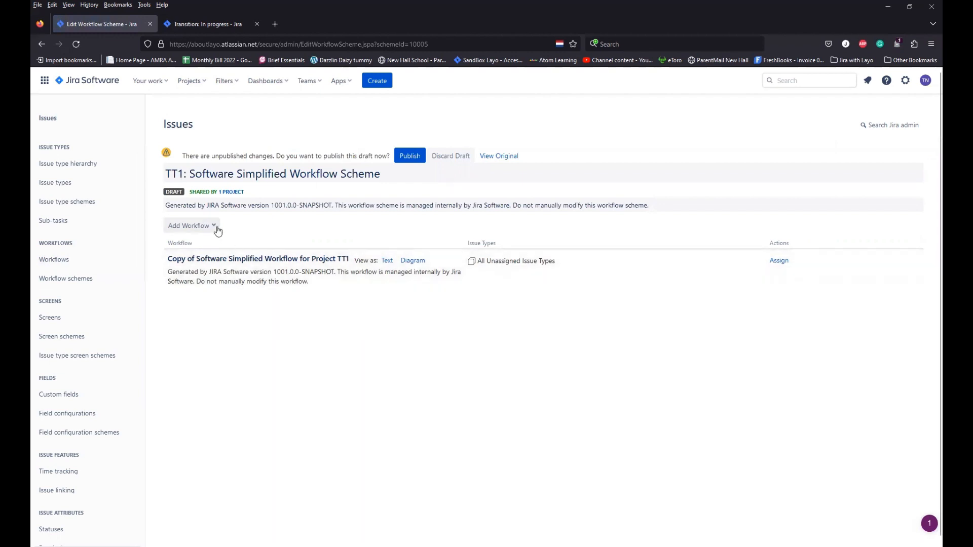
{"action": "left_click", "coordinate": [215, 26]}
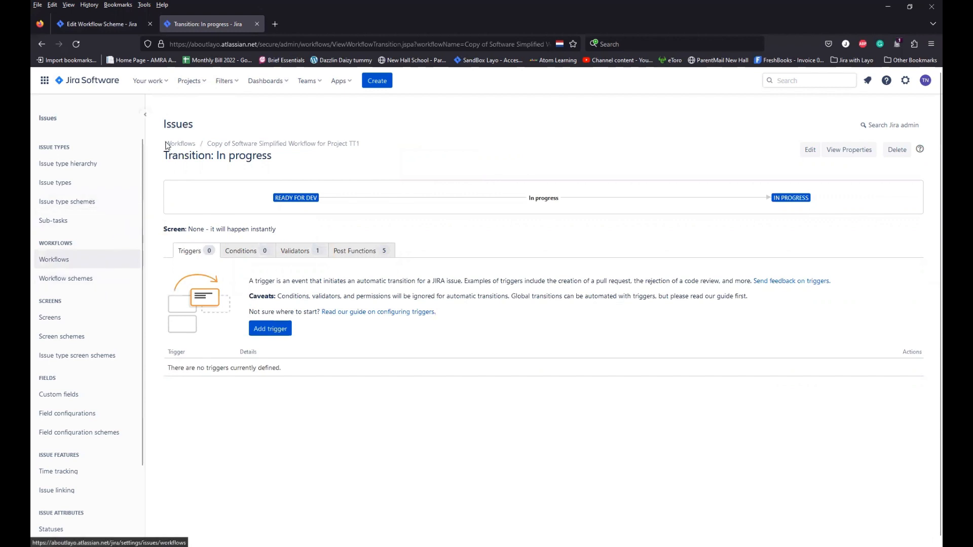
{"action": "left_click", "coordinate": [107, 25]}
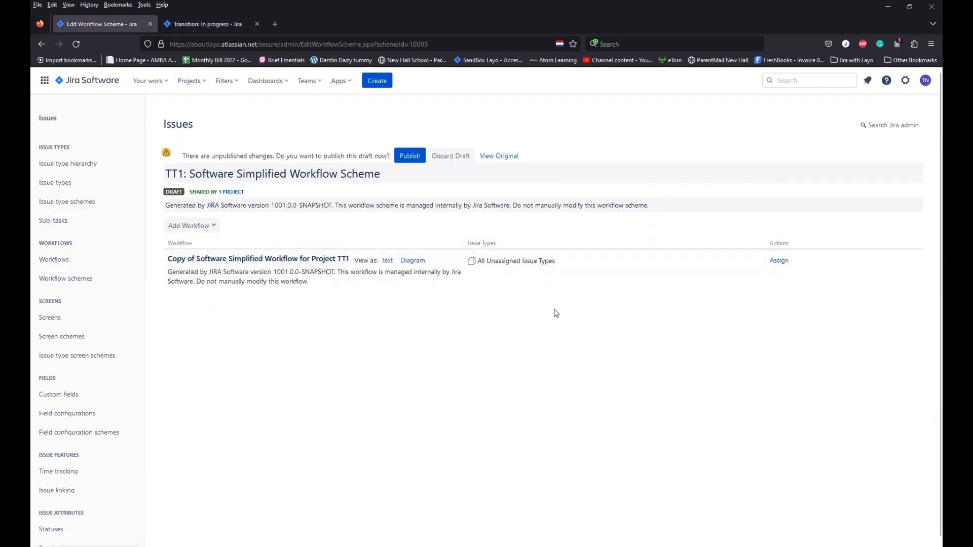
{"action": "left_click", "coordinate": [411, 160]}
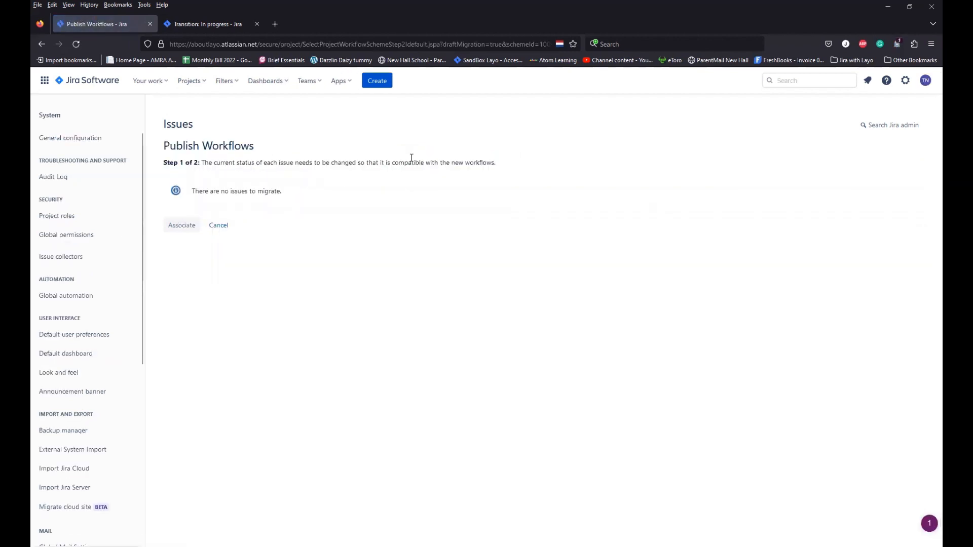
{"action": "left_click", "coordinate": [186, 227]}
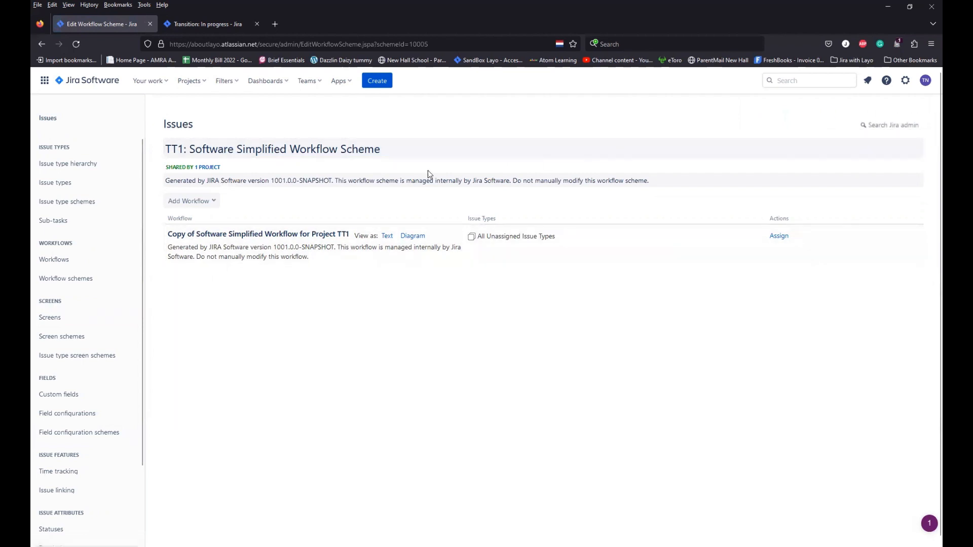
Step: Open the workflow of The Training 101 project for editing from its project settings and check the options on the In progress transition
{"action": "left_click", "coordinate": [206, 85]}
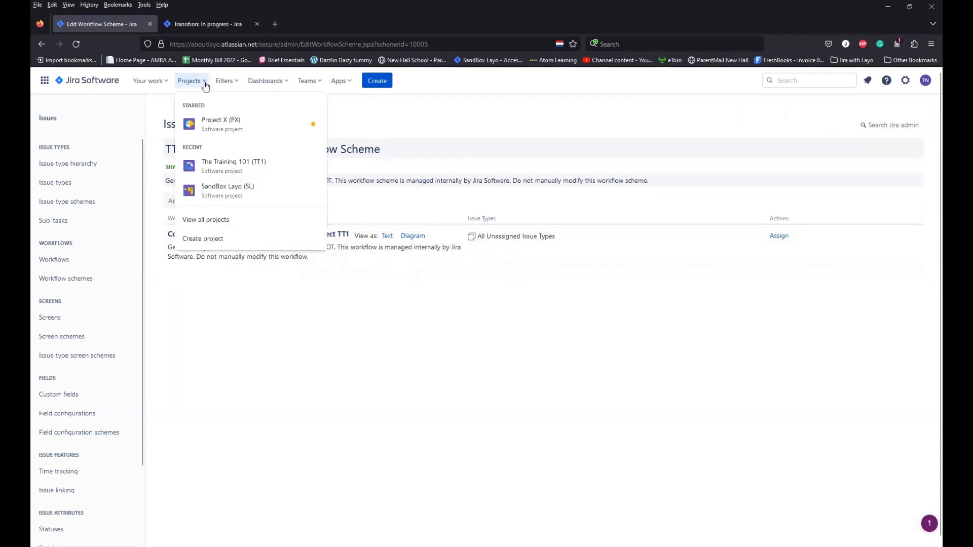
{"action": "left_click", "coordinate": [223, 167]}
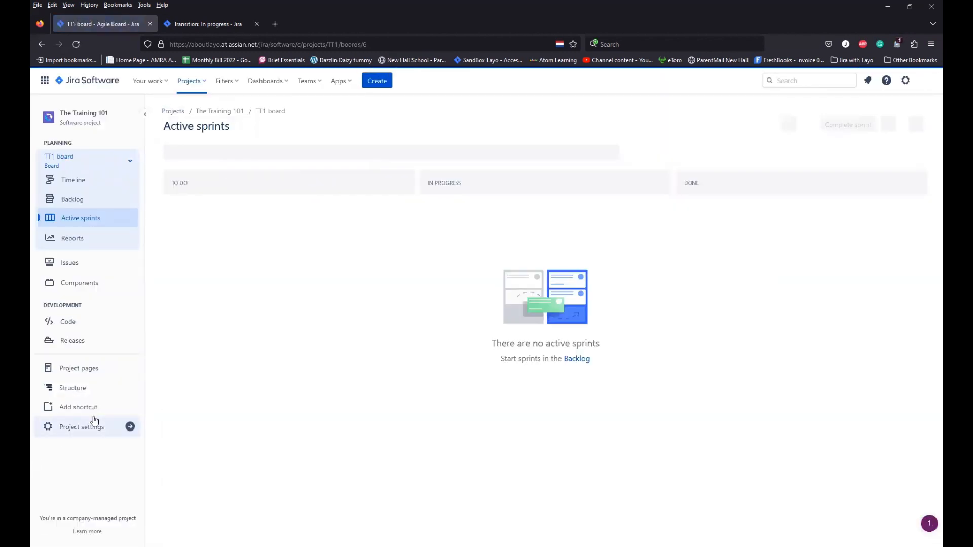
{"action": "left_click", "coordinate": [84, 427]}
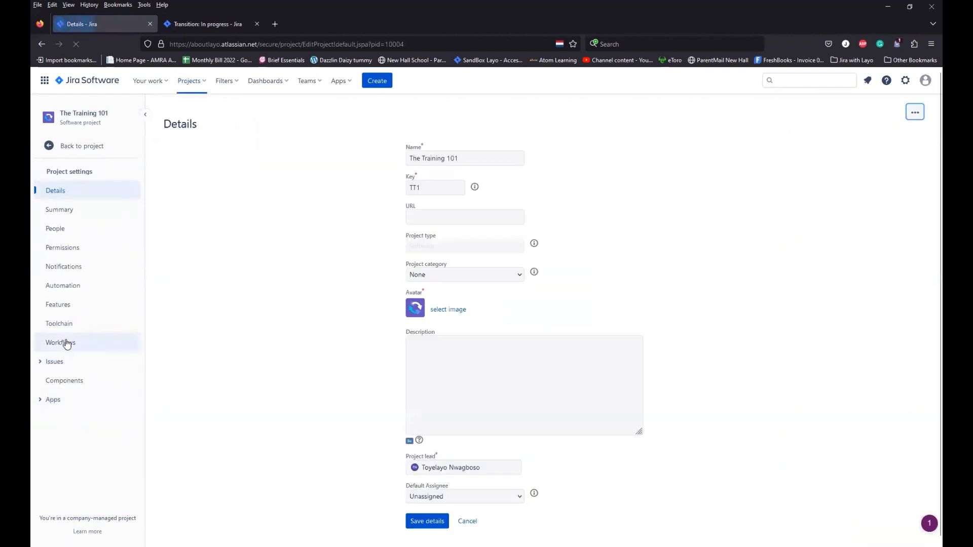
{"action": "left_click", "coordinate": [66, 343]}
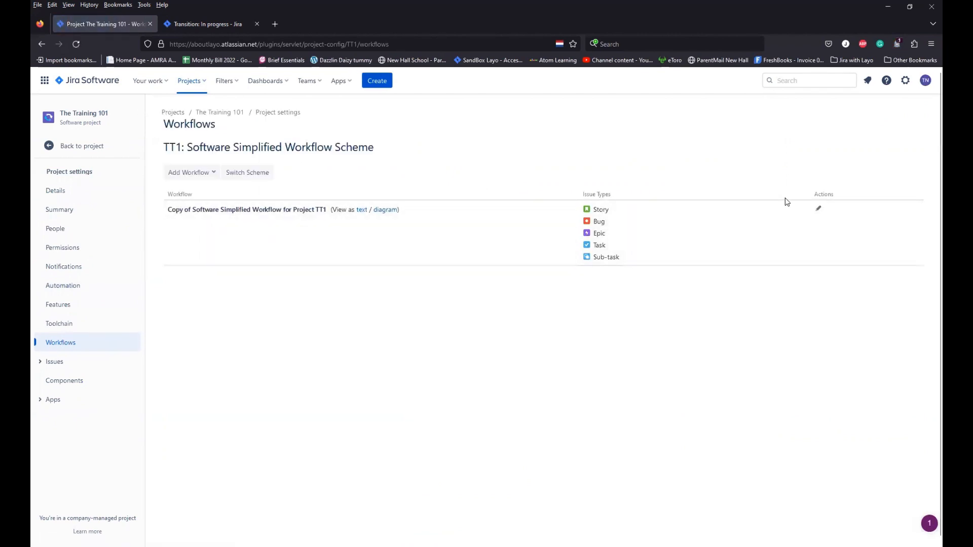
{"action": "left_click", "coordinate": [818, 209]}
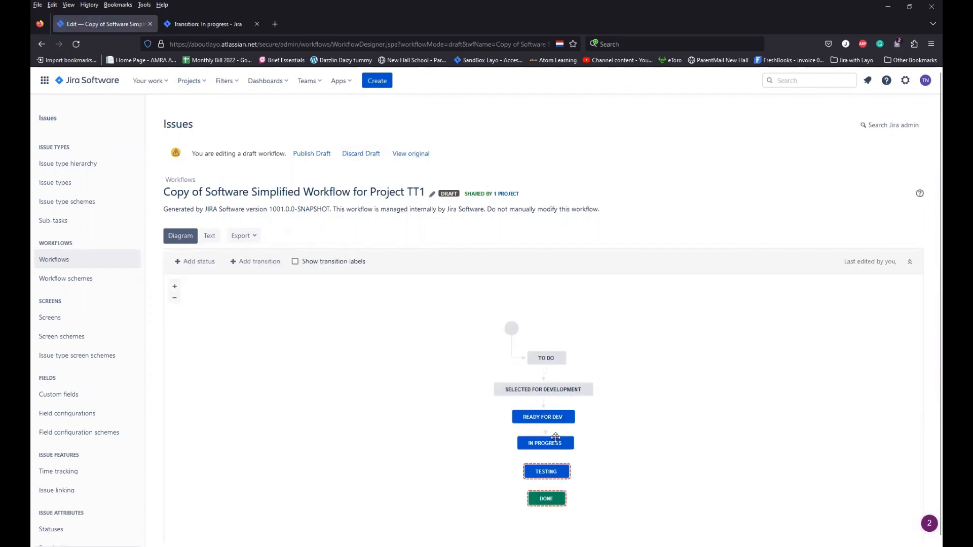
{"action": "left_click", "coordinate": [545, 430]}
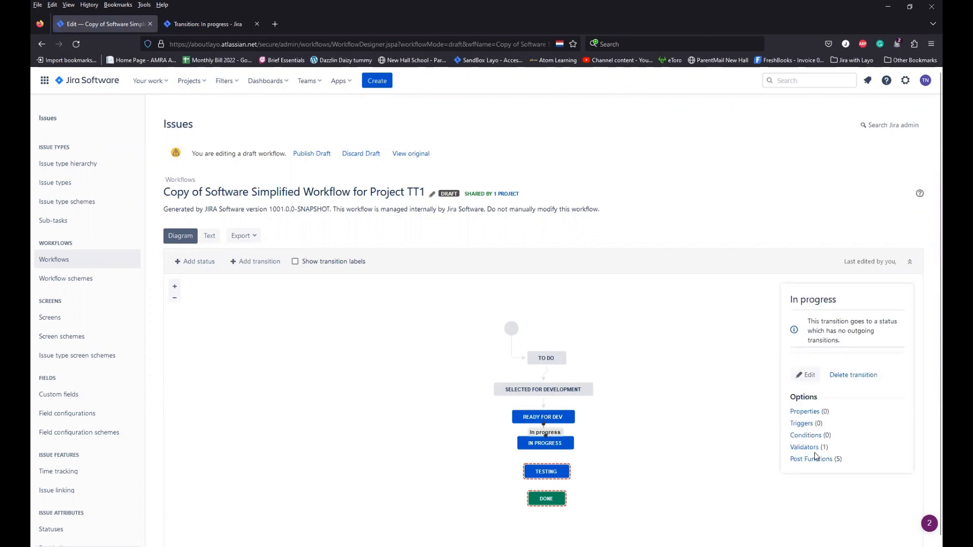
Step: Create a story with the summary "test 1000" in The Training 101 project and open the new issue
{"action": "left_click", "coordinate": [377, 82]}
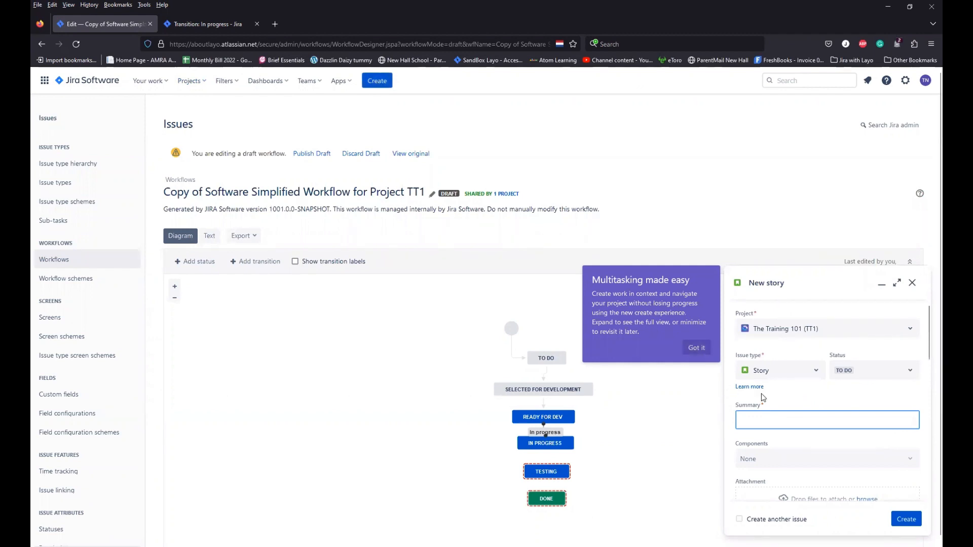
{"action": "type", "text": "test"}
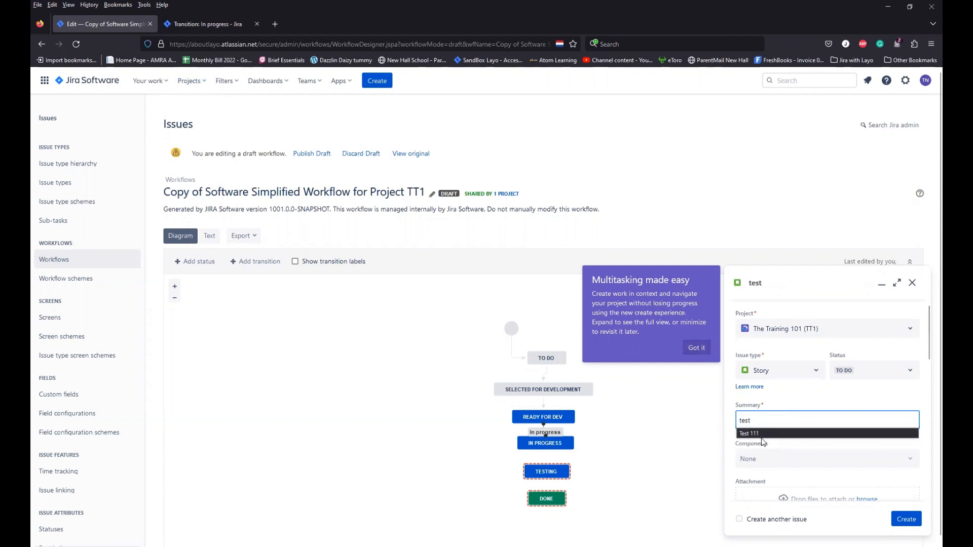
{"action": "type", "text": " 1000"}
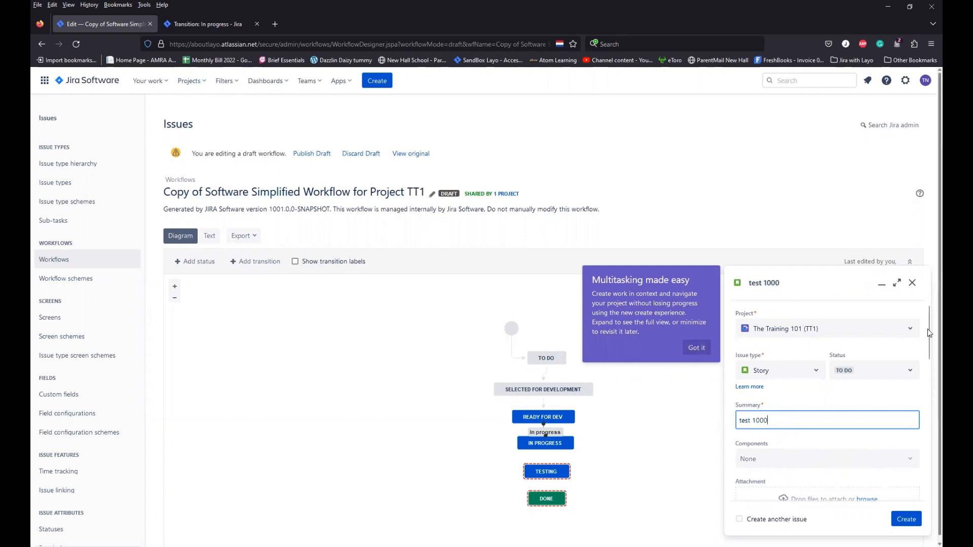
{"action": "left_click_drag", "start_coordinate": [927, 338], "coordinate": [927, 510]}
{"action": "left_click", "coordinate": [904, 520]}
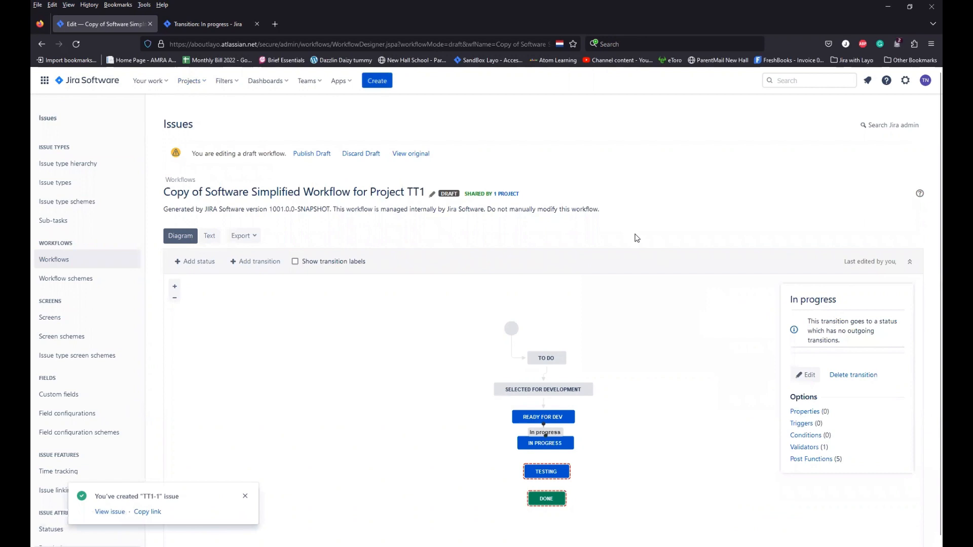
{"action": "left_click", "coordinate": [112, 515]}
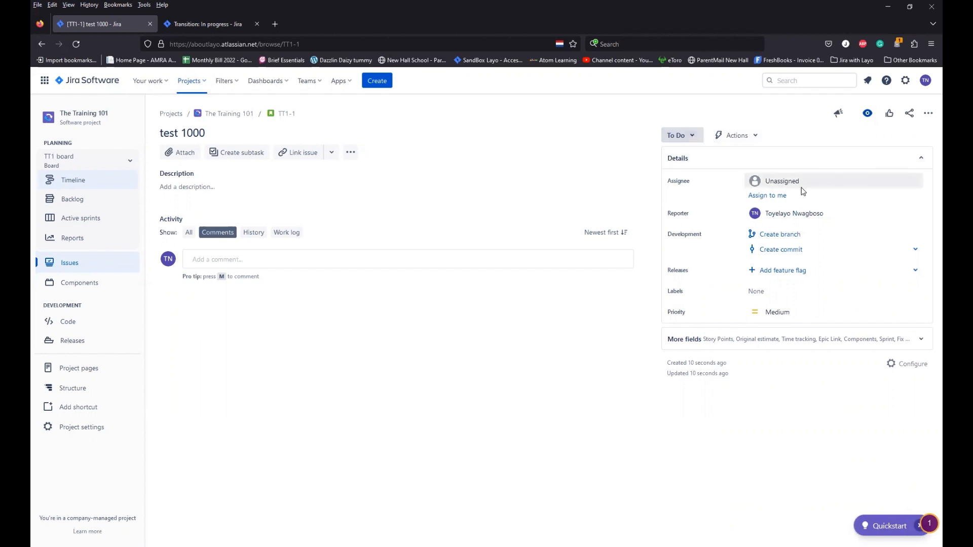
Step: Transition the test 1000 story to Selected for Development and on to Ready for dev
{"action": "left_click", "coordinate": [692, 137]}
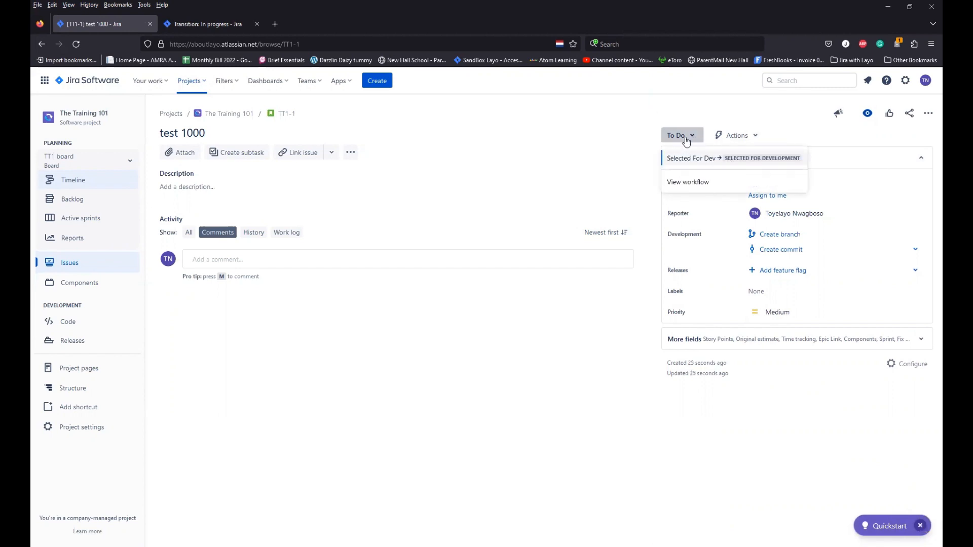
{"action": "left_click", "coordinate": [742, 163]}
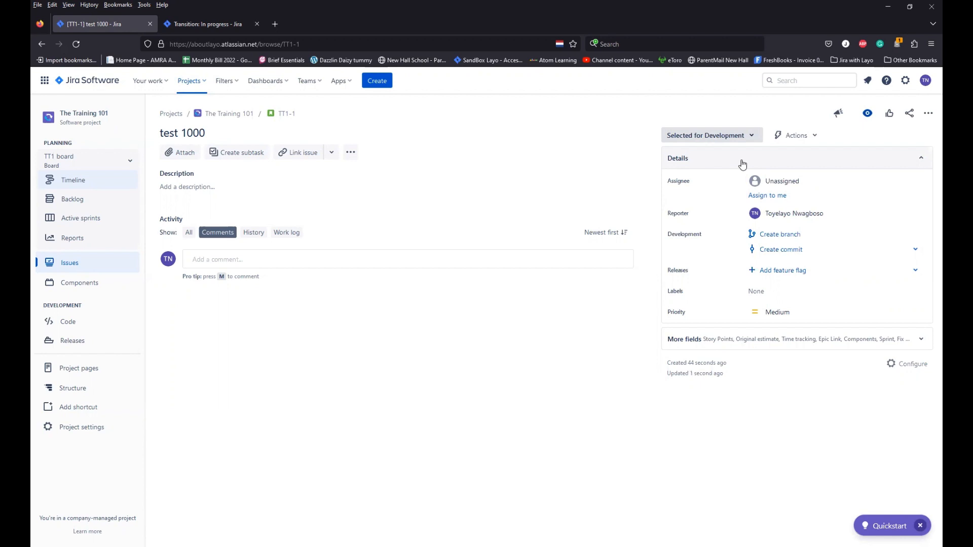
{"action": "left_click", "coordinate": [749, 136]}
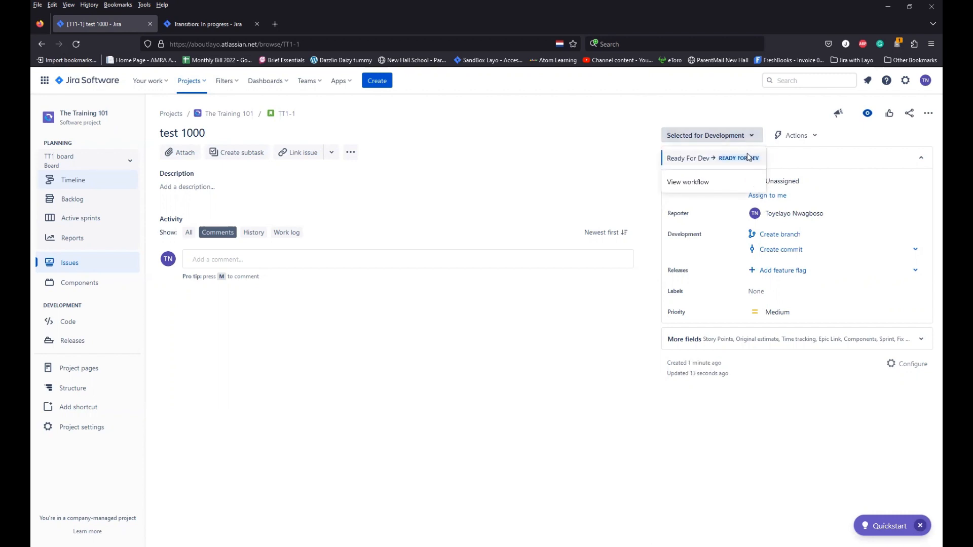
{"action": "left_click", "coordinate": [744, 161]}
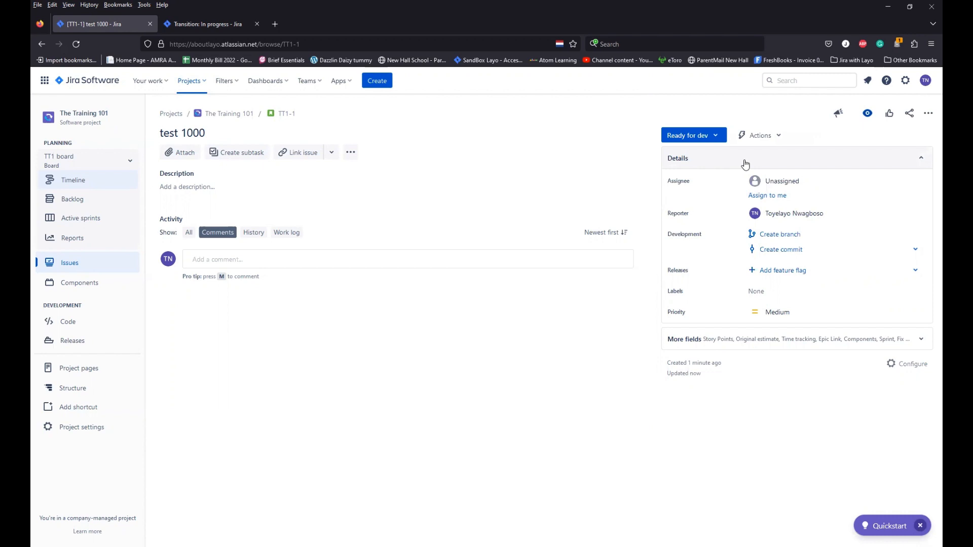
Step: Test the assignee validator by trying twice to transition the unassigned test 1000 story to In Progress
{"action": "left_click", "coordinate": [714, 138]}
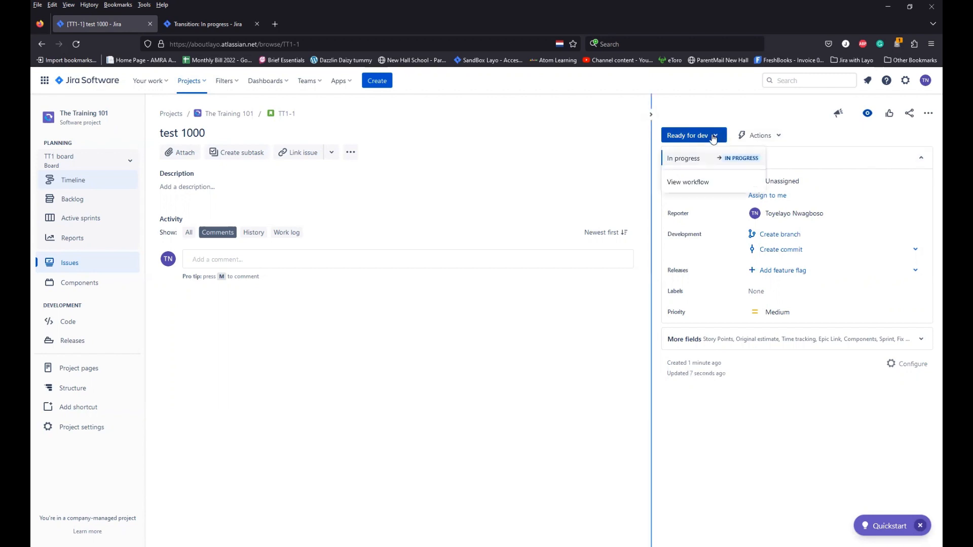
{"action": "left_click", "coordinate": [729, 161]}
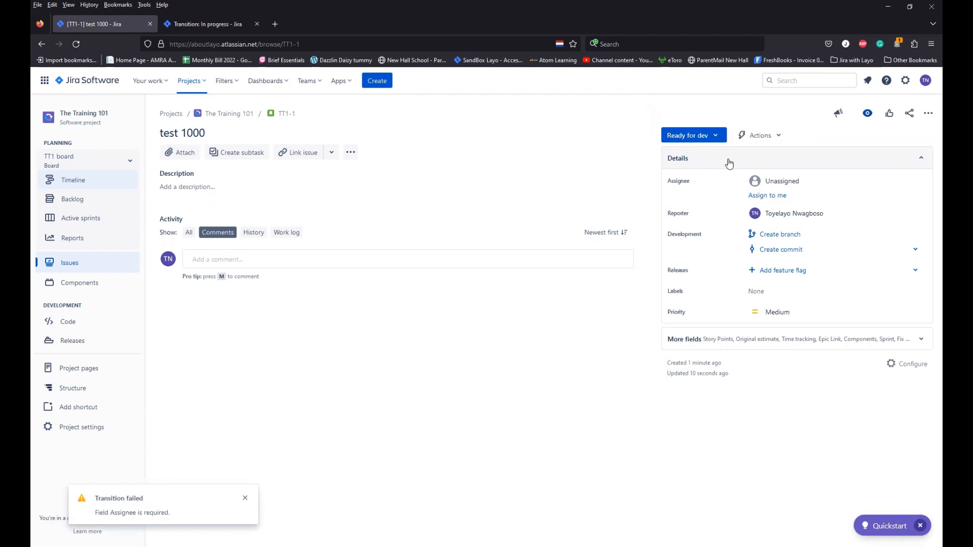
{"action": "left_click", "coordinate": [717, 135]}
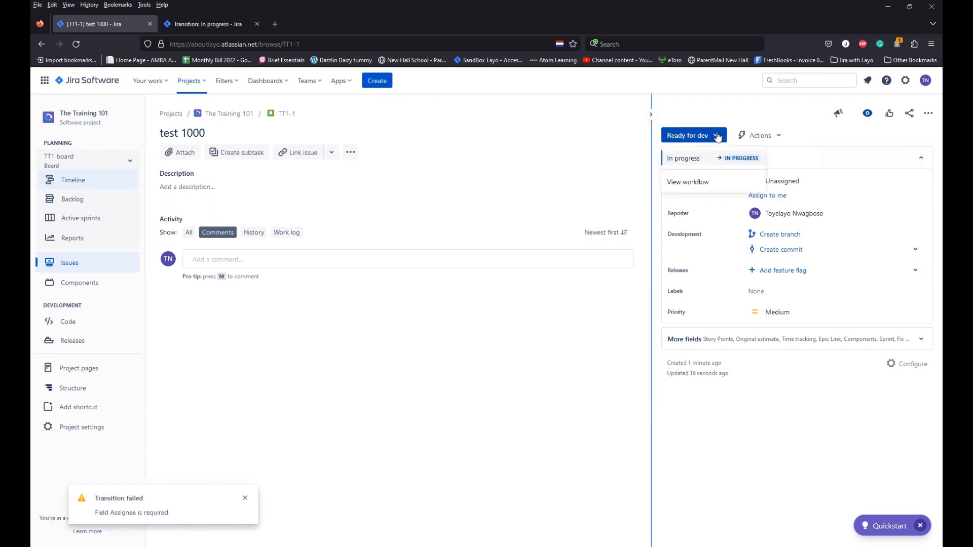
{"action": "left_click", "coordinate": [732, 161]}
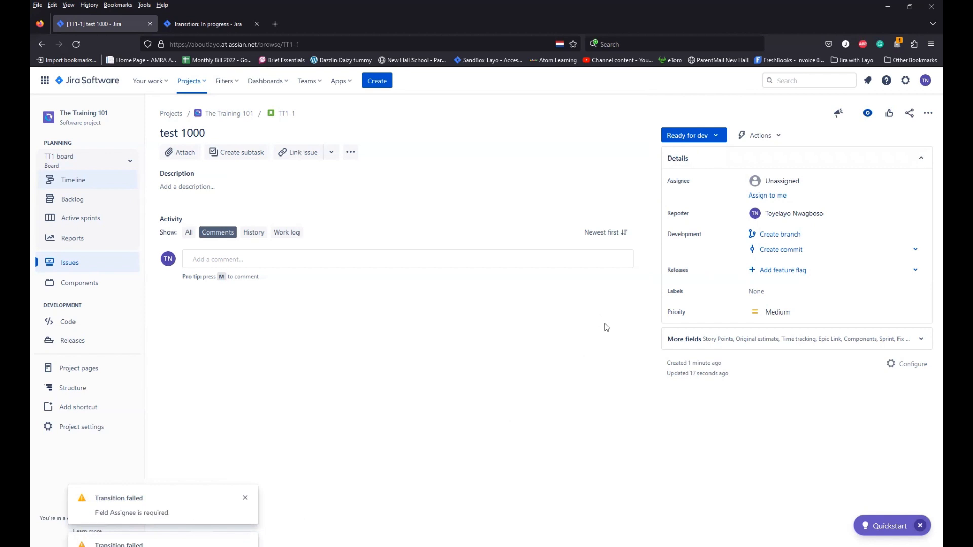
Step: Assign the test 1000 story to yourself and transition it to In Progress
{"action": "left_click", "coordinate": [772, 197]}
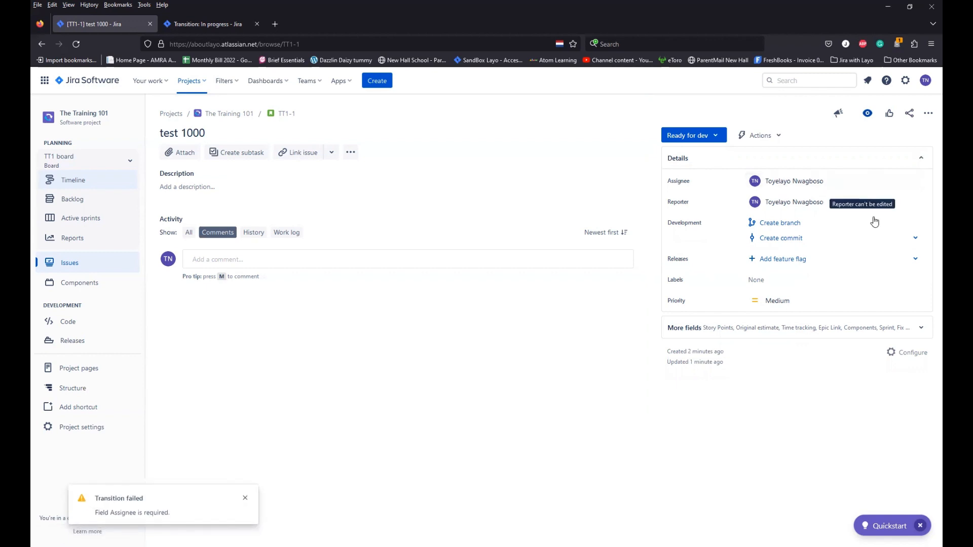
{"action": "left_click", "coordinate": [714, 139]}
{"action": "left_click", "coordinate": [741, 160]}
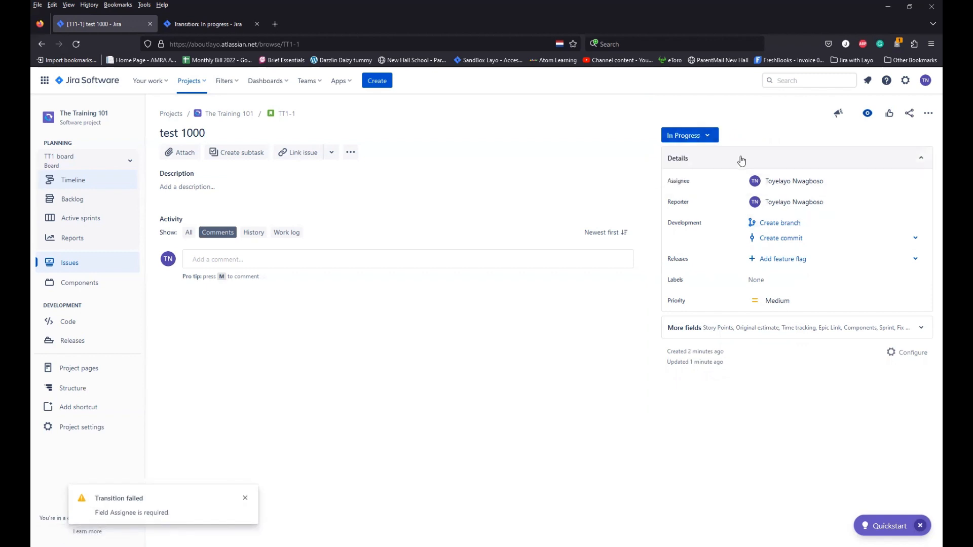